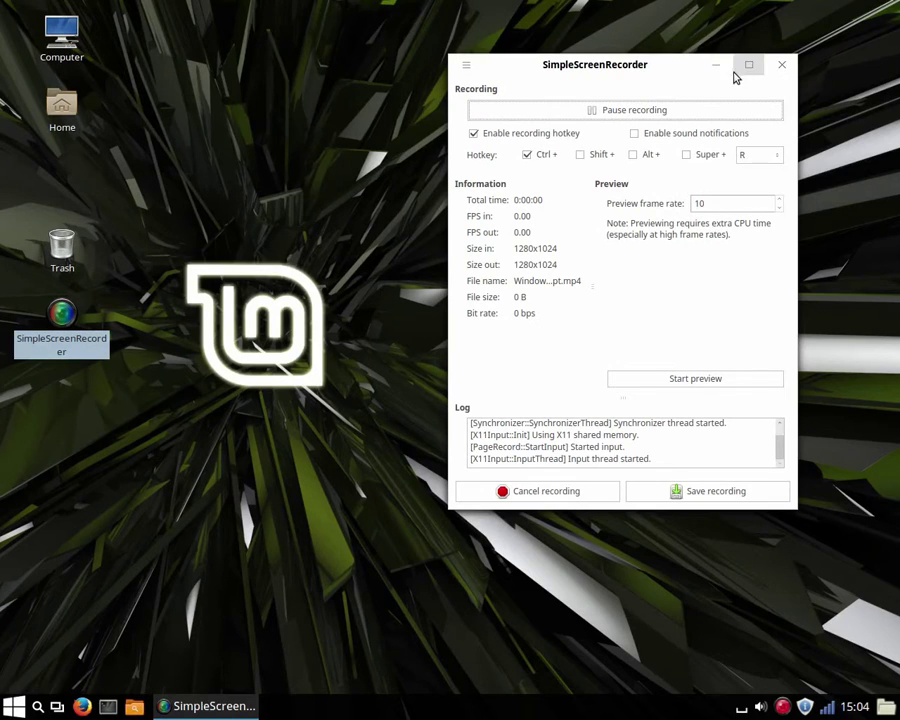
Minimize the screen recorder window and clear the selection on the desktop
left_click(710, 67)
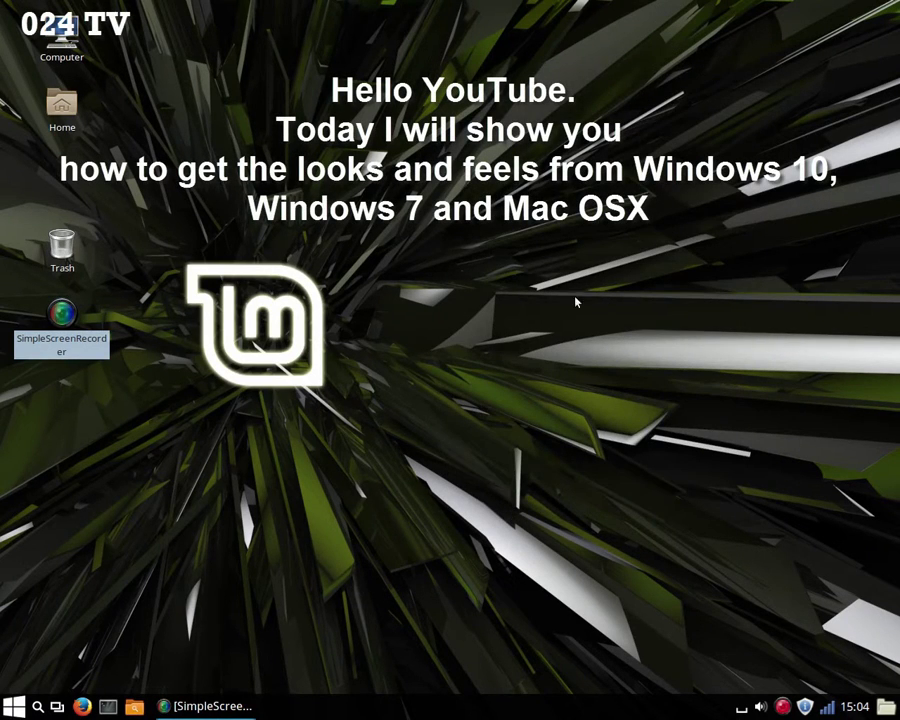
left_click(553, 314)
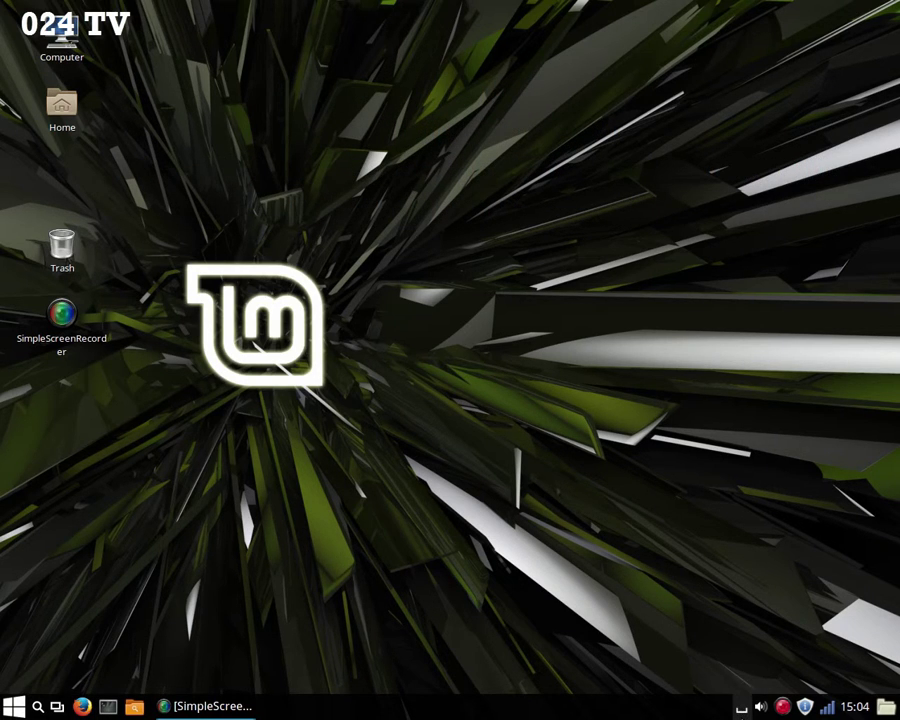
Look through the pop-ups for notifications, sound volume, calendar and the workspace window list
left_click(740, 709)
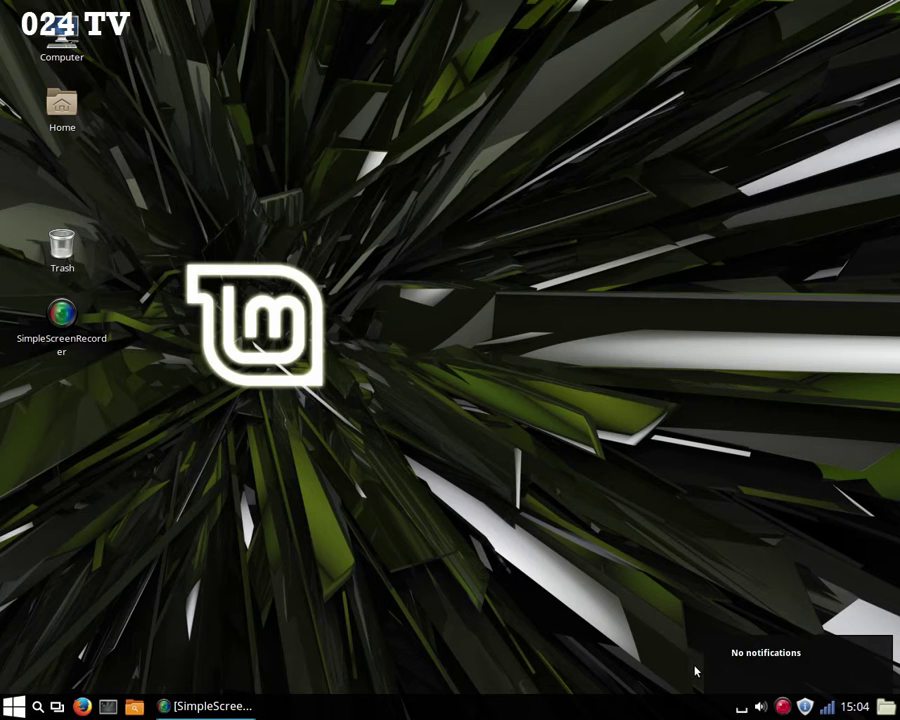
left_click(774, 705)
left_click(762, 707)
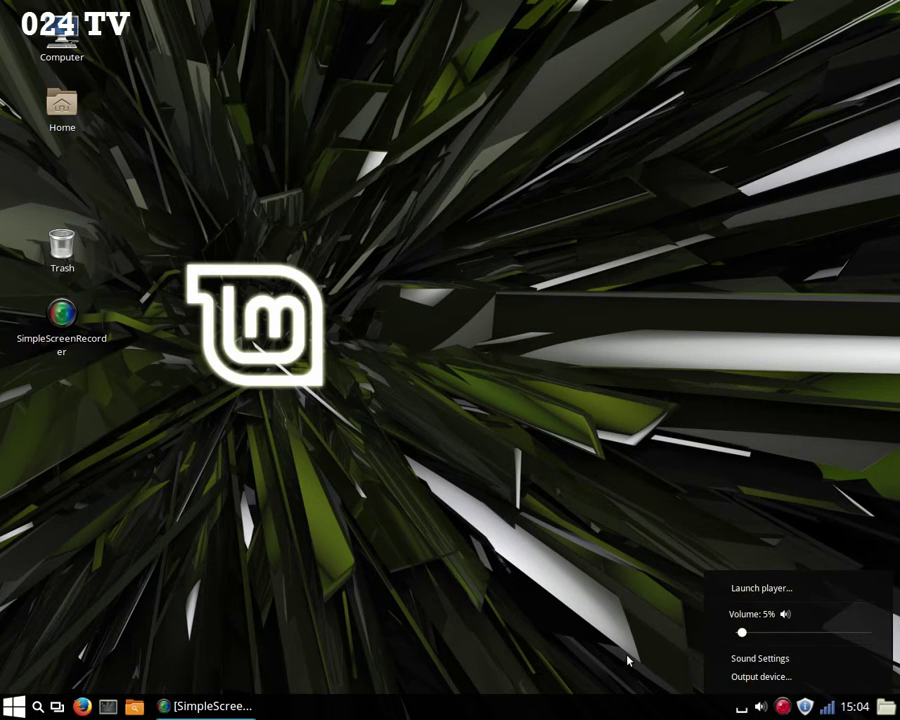
mouse_move(741, 632)
left_mouse_down()
mouse_move(768, 640)
mouse_move(743, 633)
left_mouse_up()
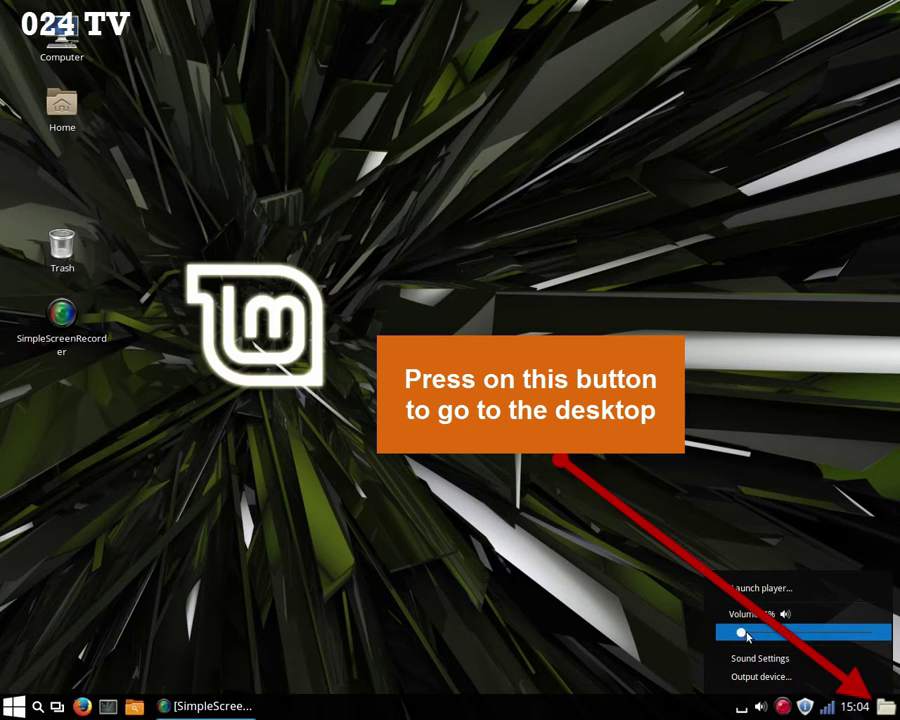
left_click(788, 698)
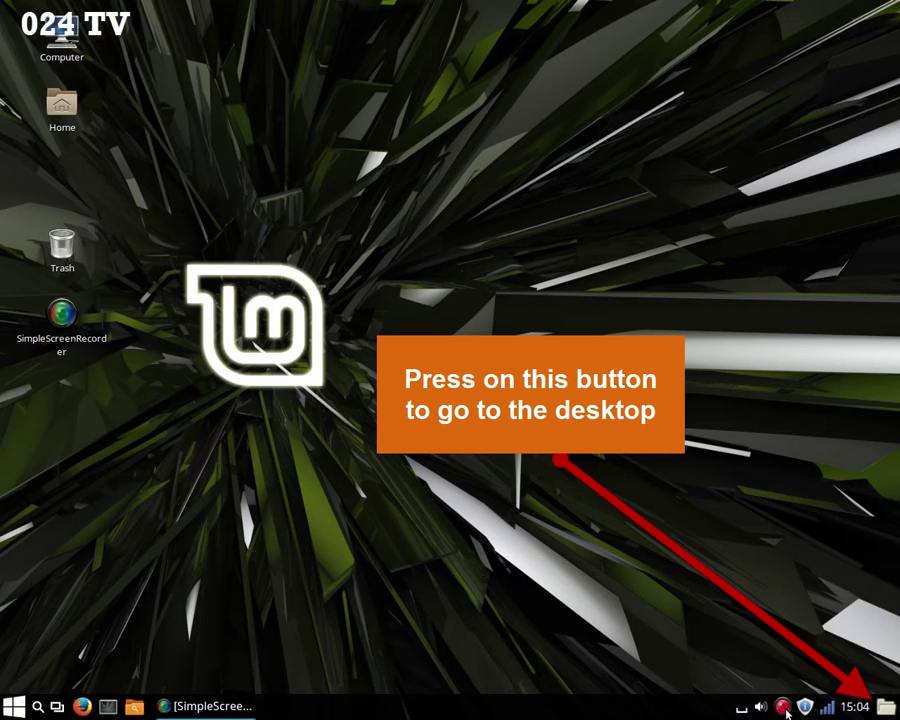
left_click(856, 711)
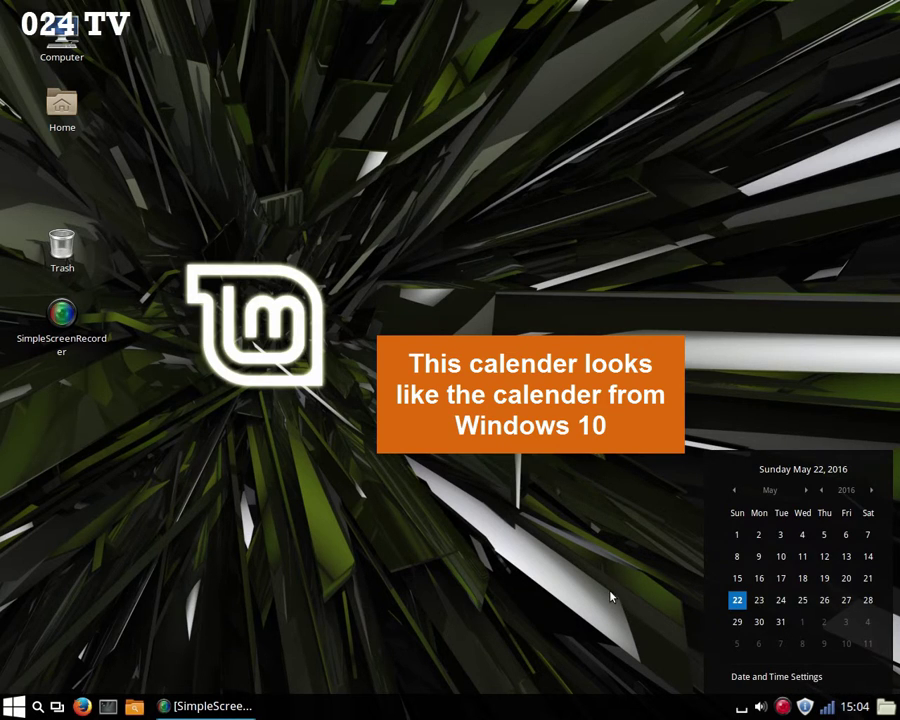
left_click(563, 634)
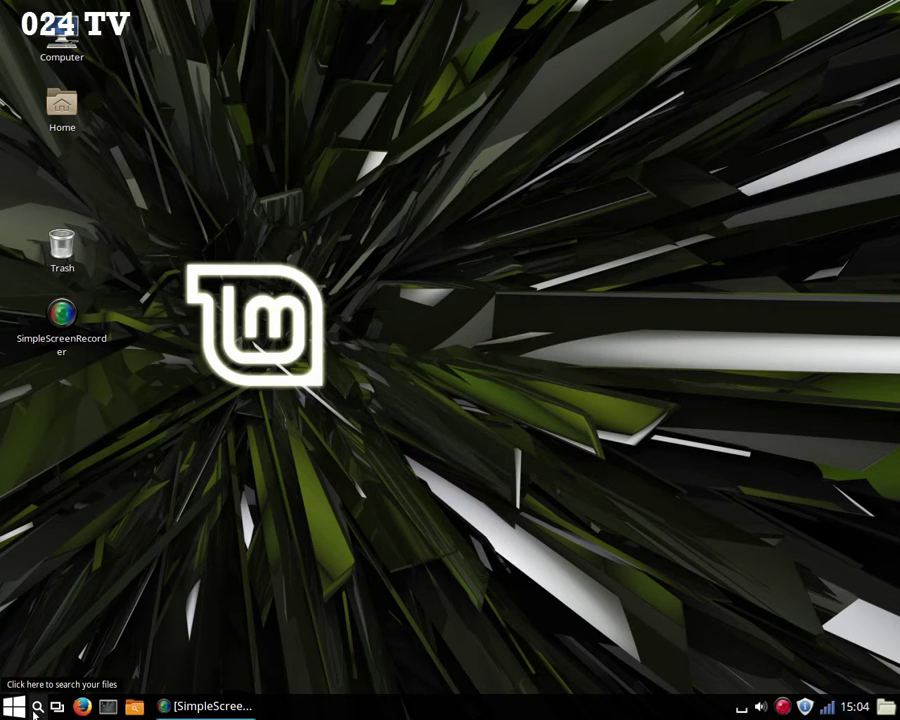
left_click(57, 706)
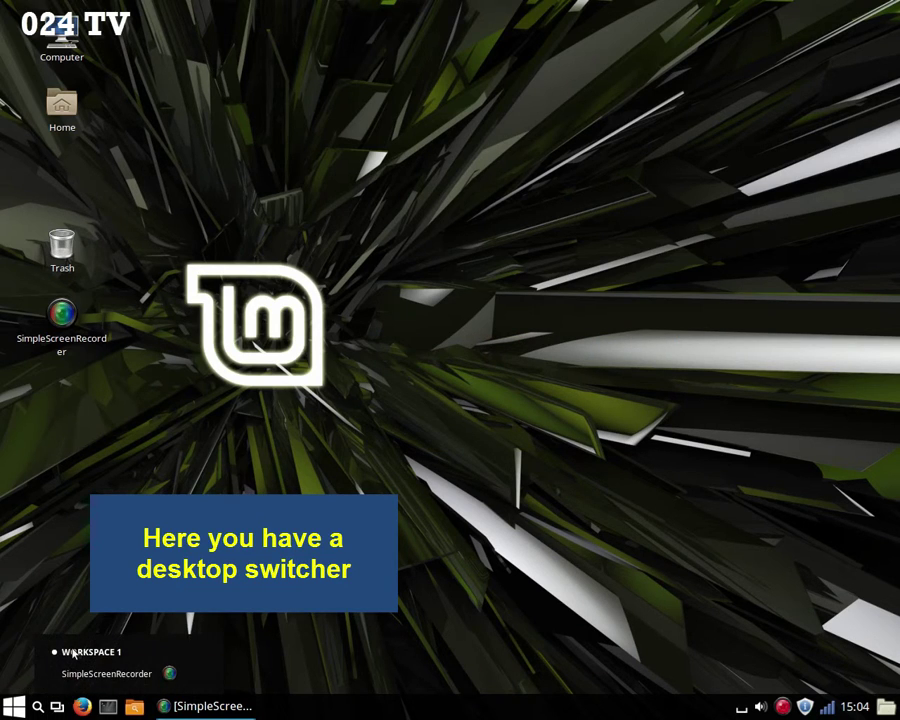
Open the home folder in the file manager, restore the maximized window and move it over the desktop
left_click(134, 707)
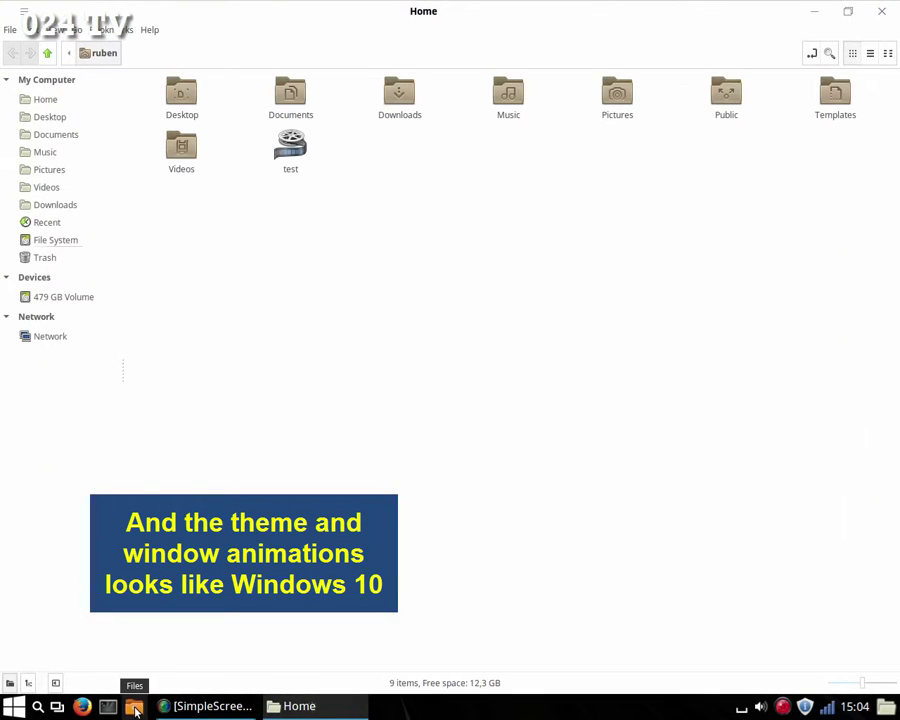
left_click(852, 14)
left_click_drag(496, 124, 515, 206)
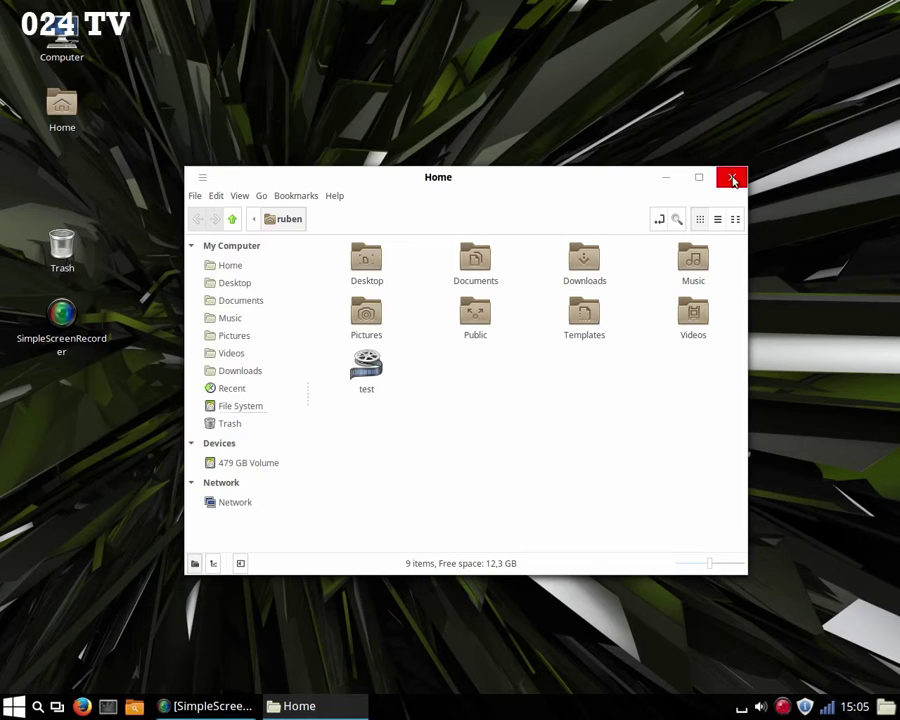
left_click(260, 264)
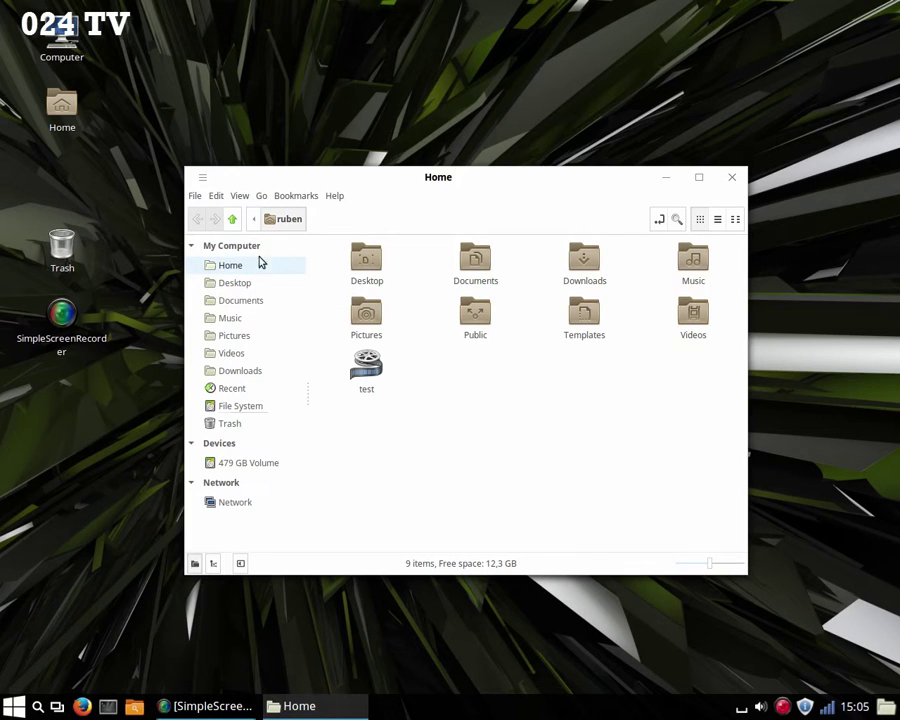
View the file manager's About information, closing both the dialog and the Home window when done
left_click(336, 199)
left_click(345, 235)
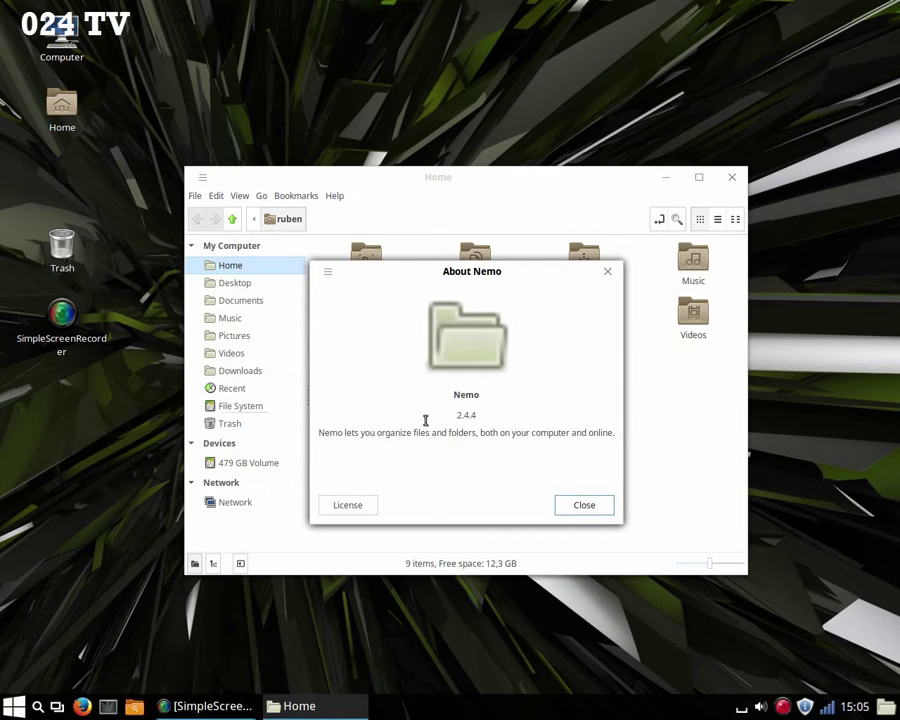
left_click(582, 505)
left_click(734, 180)
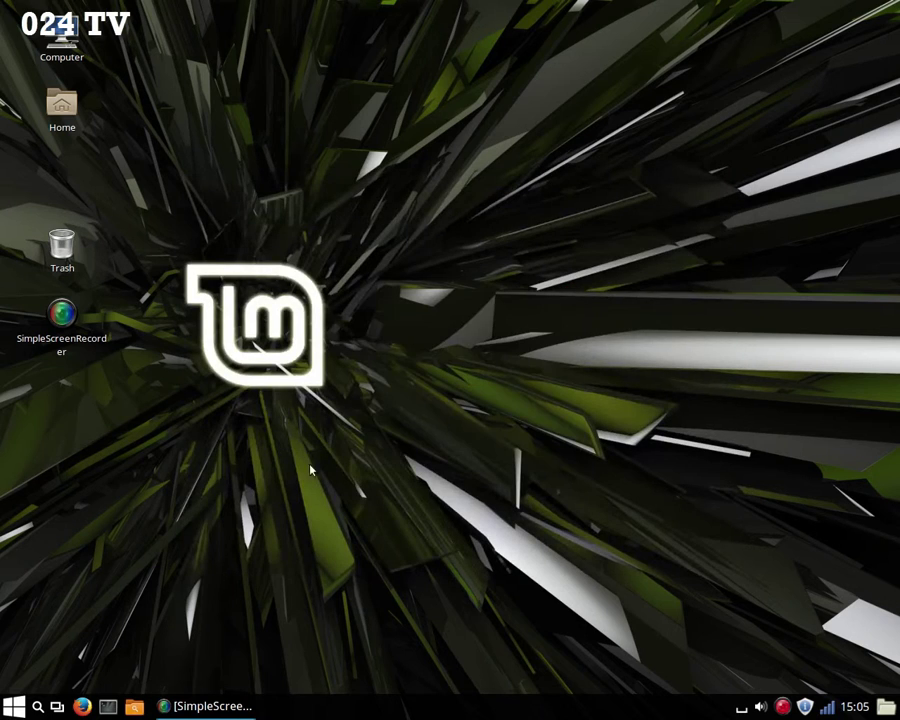
Browse the start menu's categories, including Places, Administration, Graphics, Accessories and Office, and close the menu
left_click(16, 711)
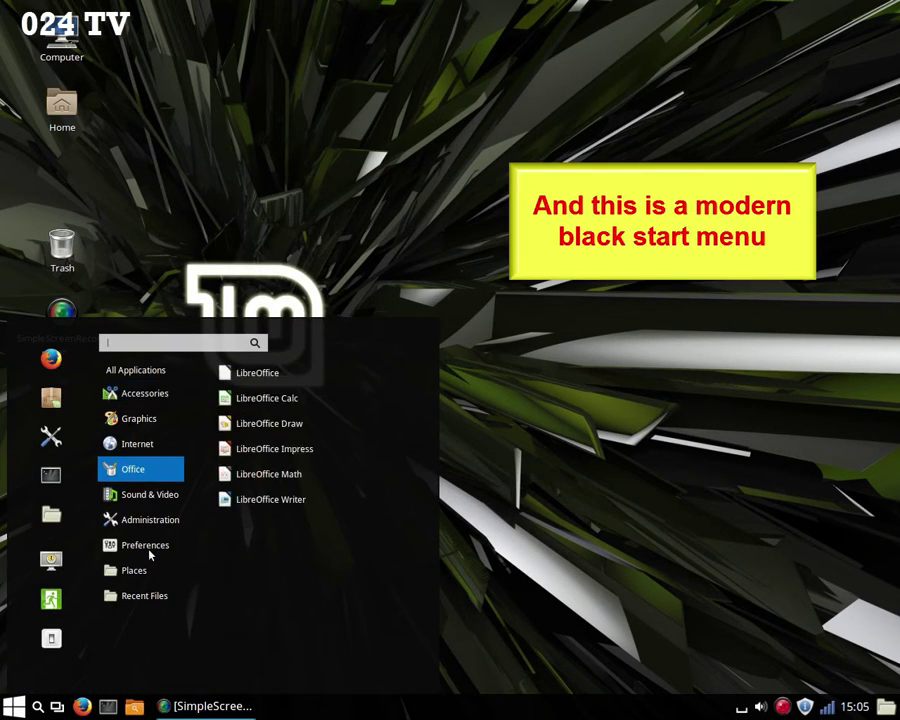
mouse_move(117, 600)
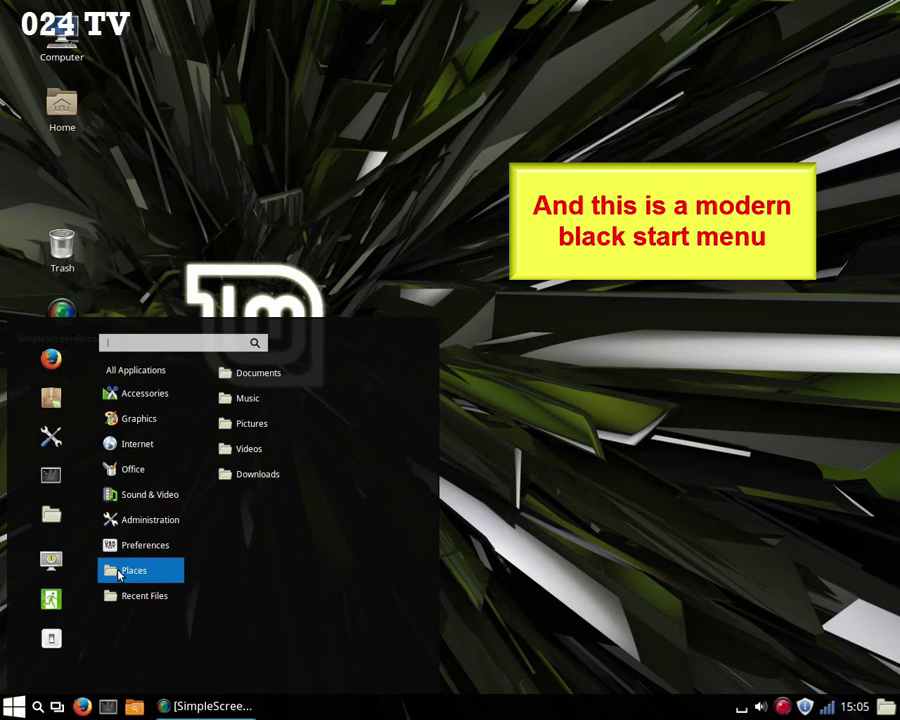
mouse_move(119, 549)
mouse_move(130, 517)
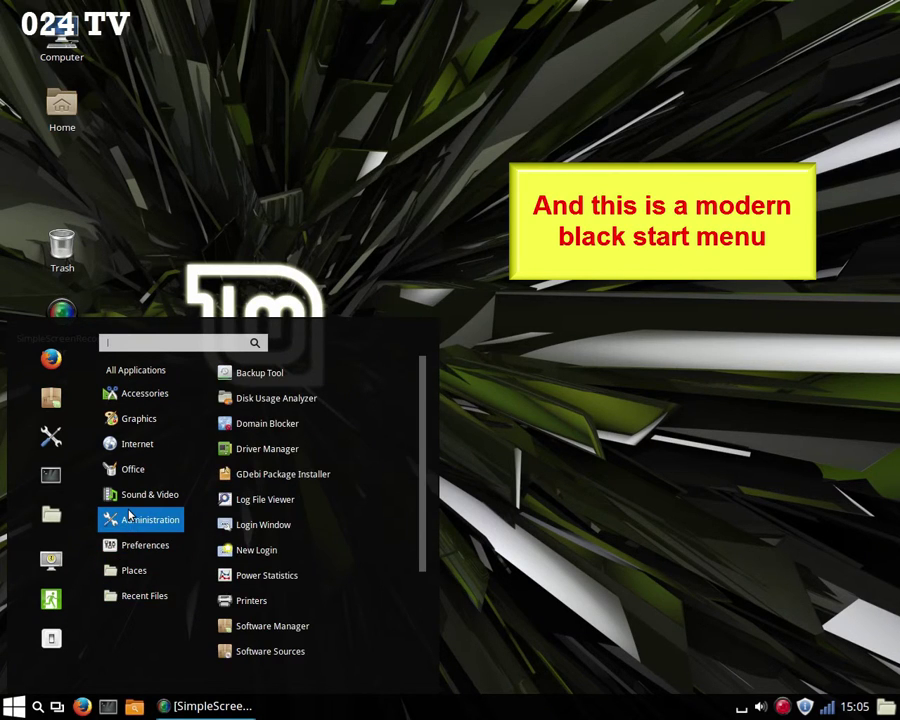
mouse_move(146, 430)
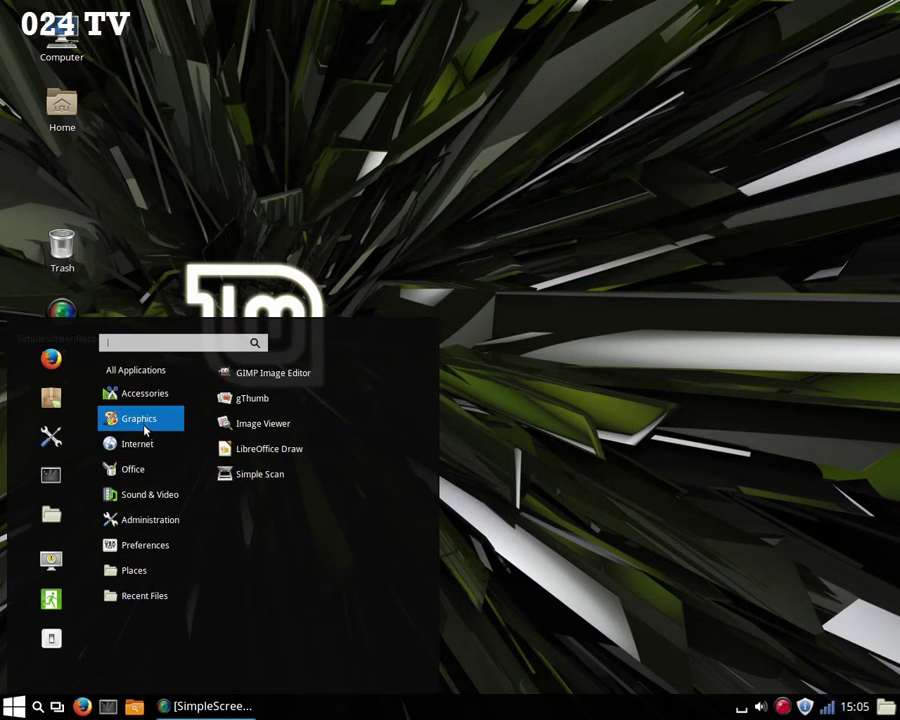
mouse_move(147, 395)
mouse_move(146, 598)
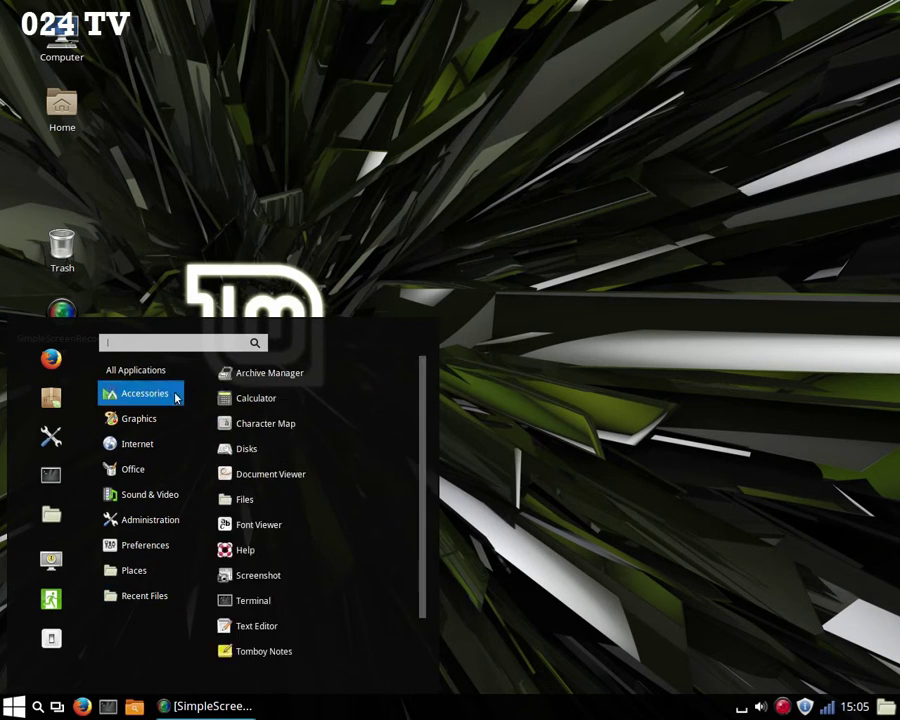
mouse_move(117, 463)
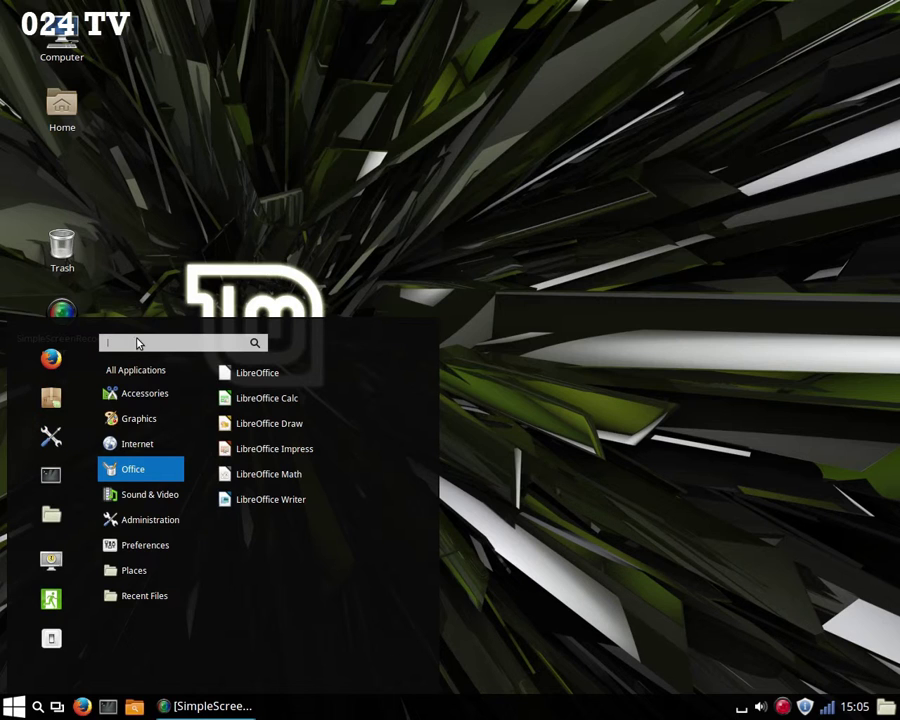
left_click(535, 397)
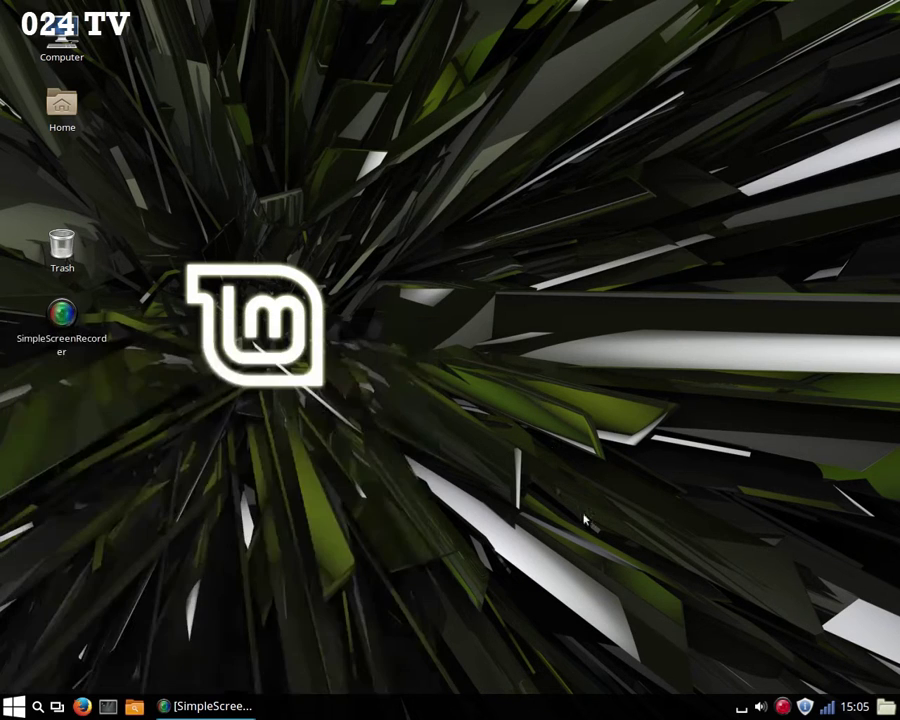
Open the home folder, repeatedly switch between showing the desktop and the window, and check the notifications
left_click(131, 707)
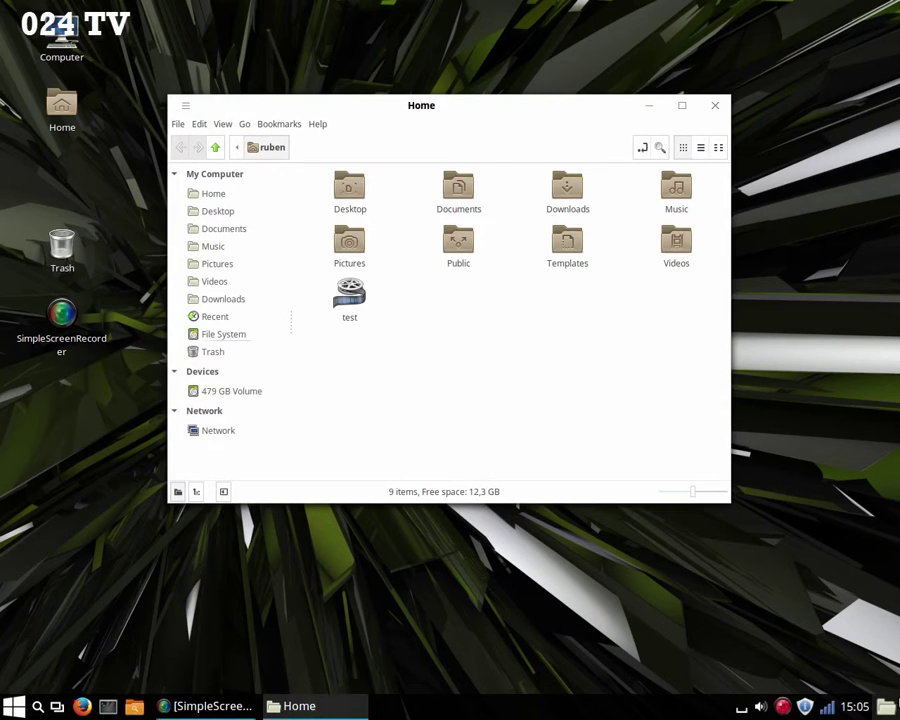
left_click(886, 707)
left_click(886, 707)
left_click(886, 707)
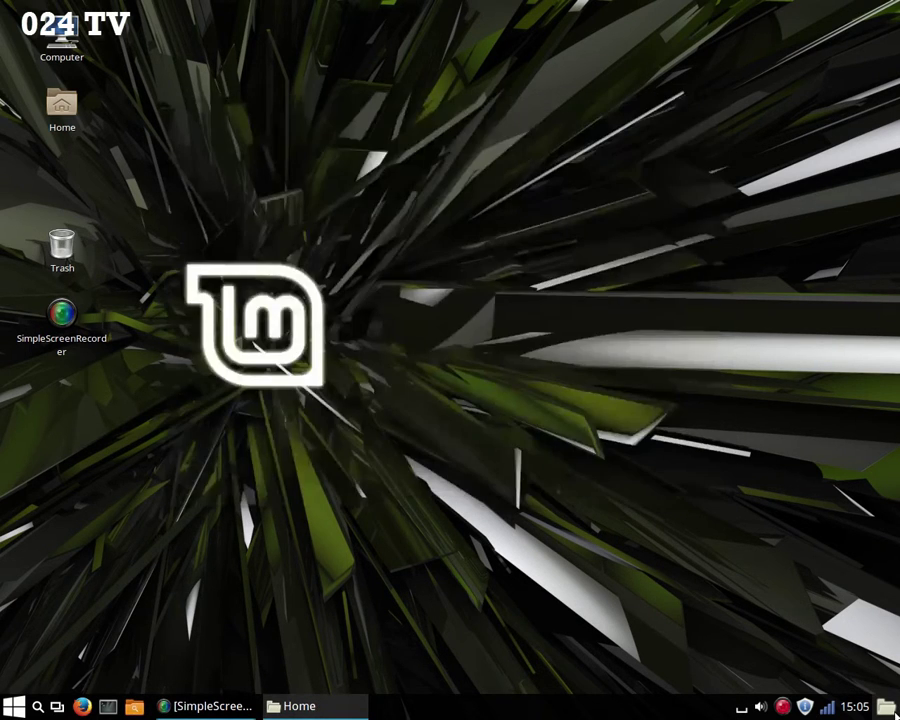
left_click(886, 707)
left_click(886, 707)
left_click(886, 707)
left_click(886, 707)
left_click(886, 707)
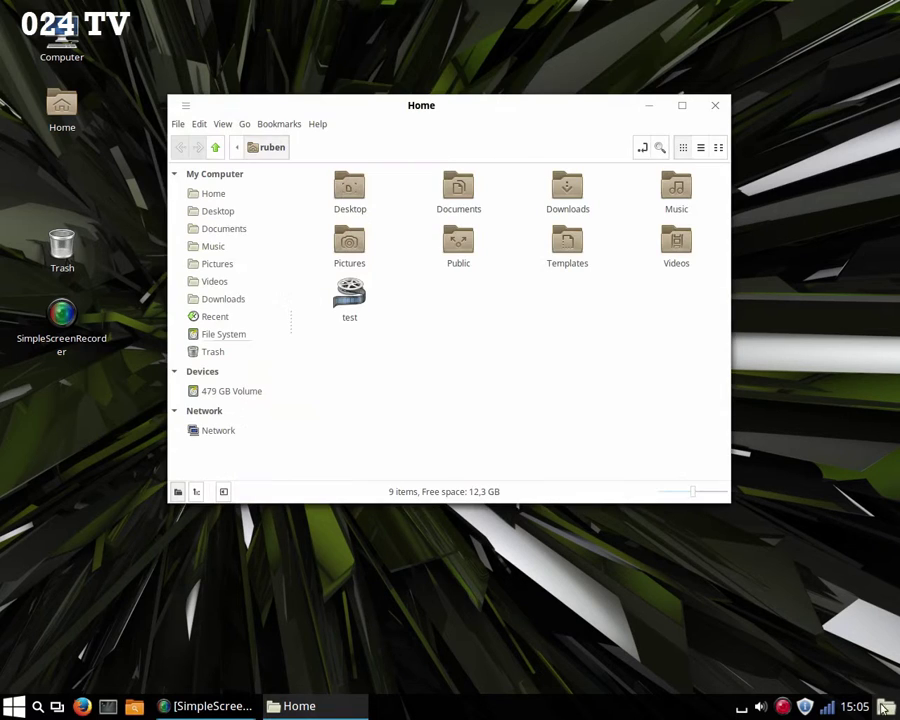
left_click(739, 708)
left_click(739, 708)
Maximize and restore the Home window three times to show the window animations
left_click(682, 105)
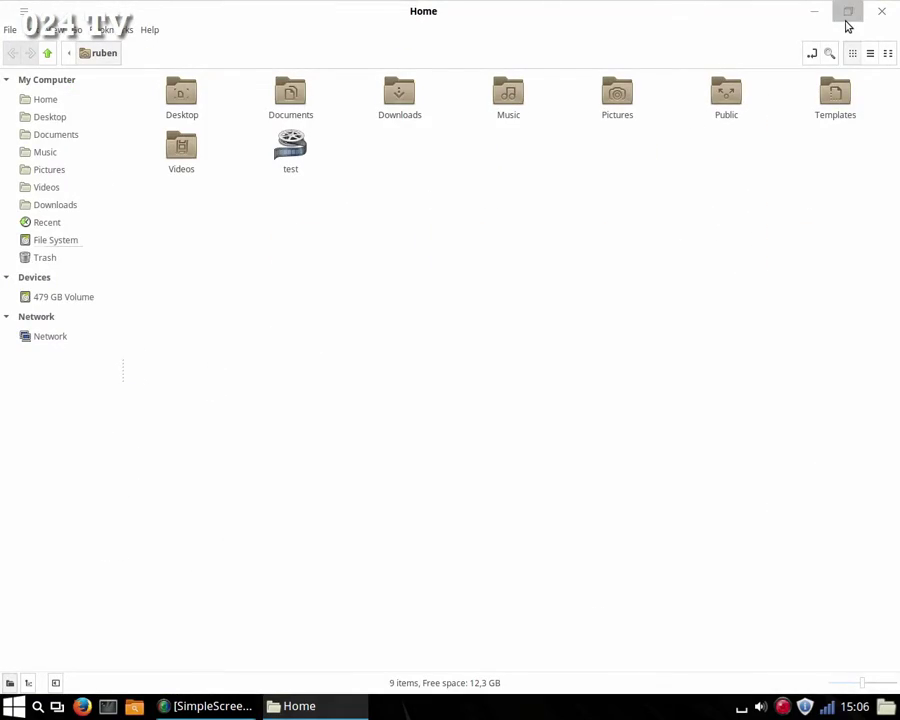
left_click(847, 18)
left_click(680, 103)
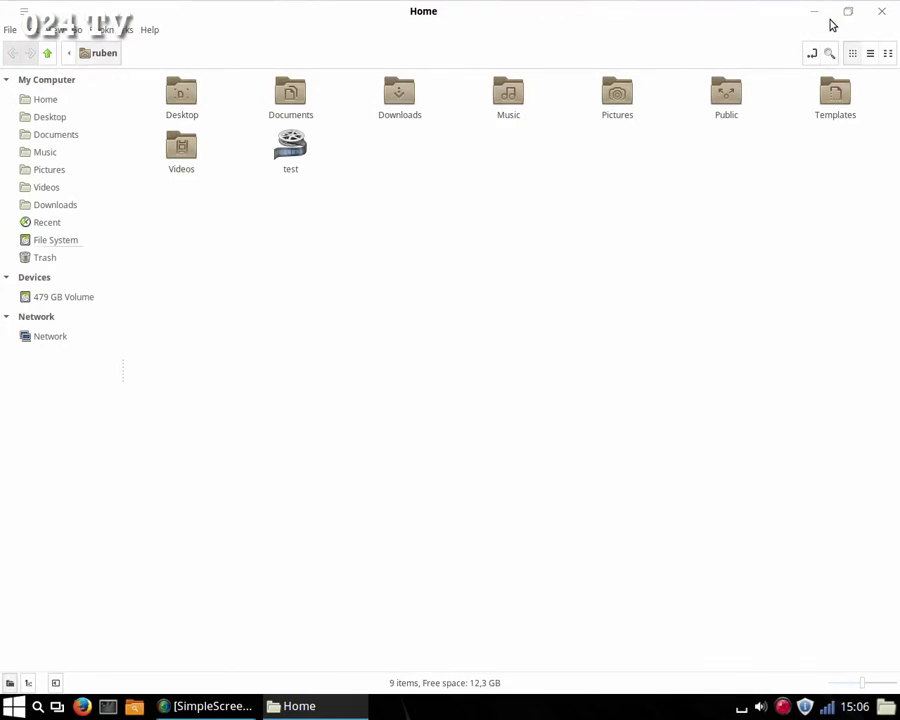
left_click(847, 12)
left_click(681, 103)
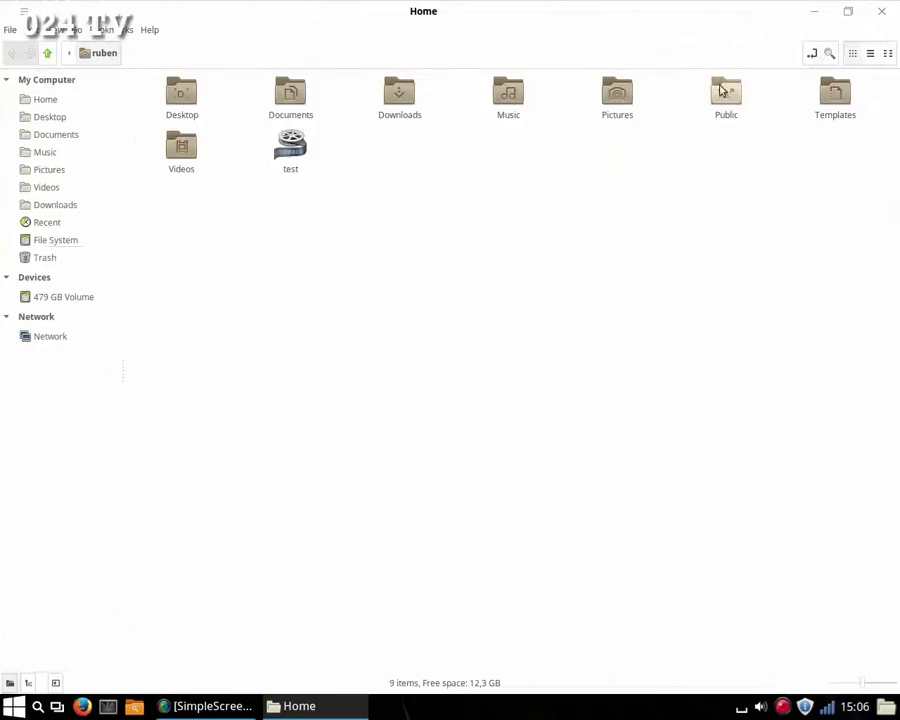
left_click(847, 12)
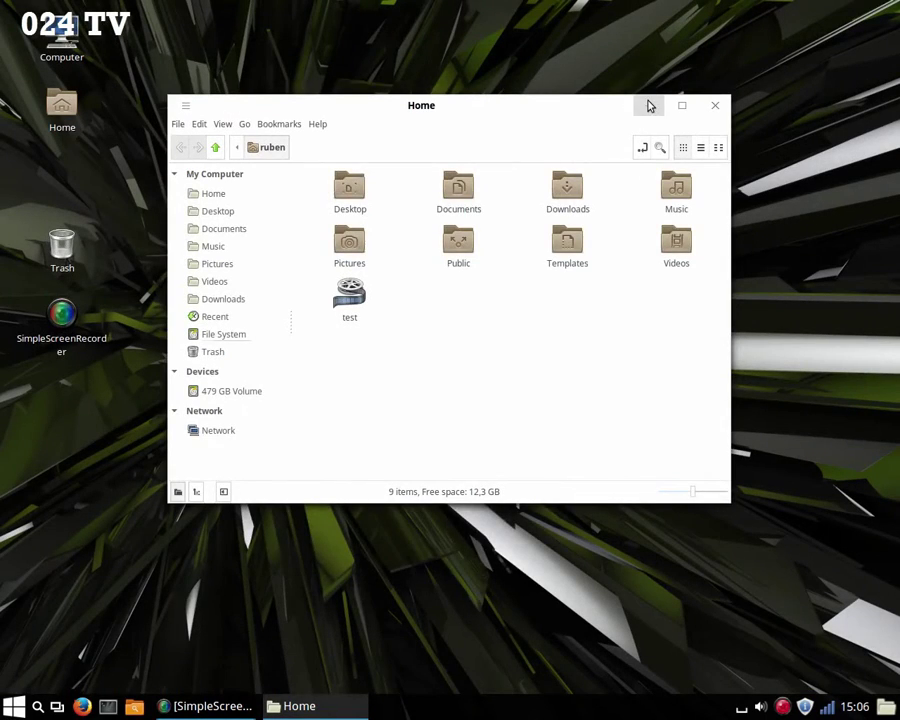
Minimize the Home window and bring it back three times, and close it
left_click(649, 106)
left_click(343, 706)
left_click(647, 106)
left_click(311, 706)
left_click(649, 110)
left_click(345, 702)
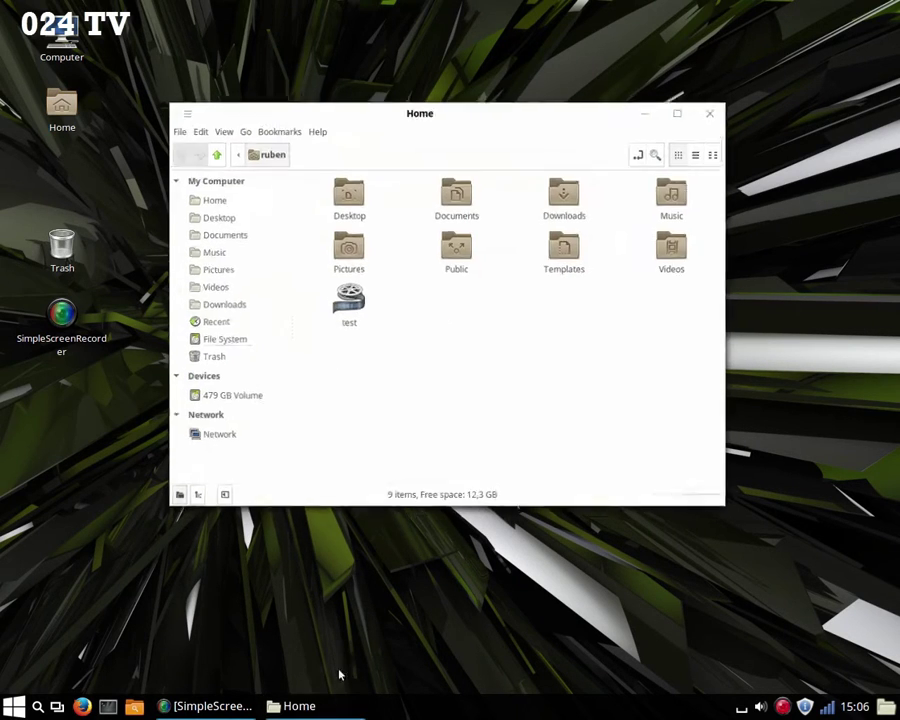
left_click(716, 113)
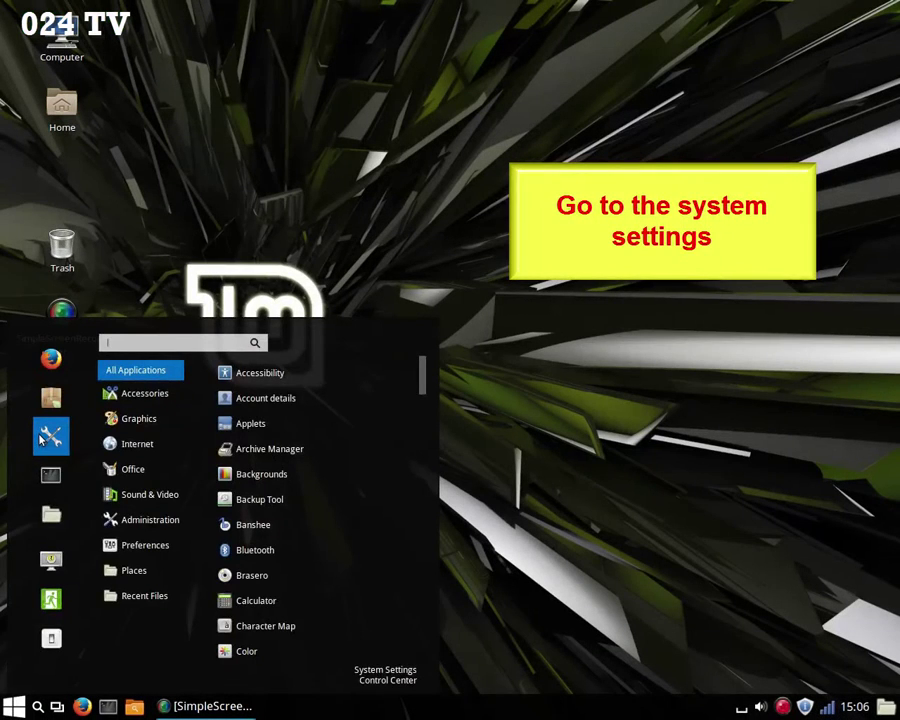
Open System Settings, maximize its window and go to the Themes settings
left_click(40, 432)
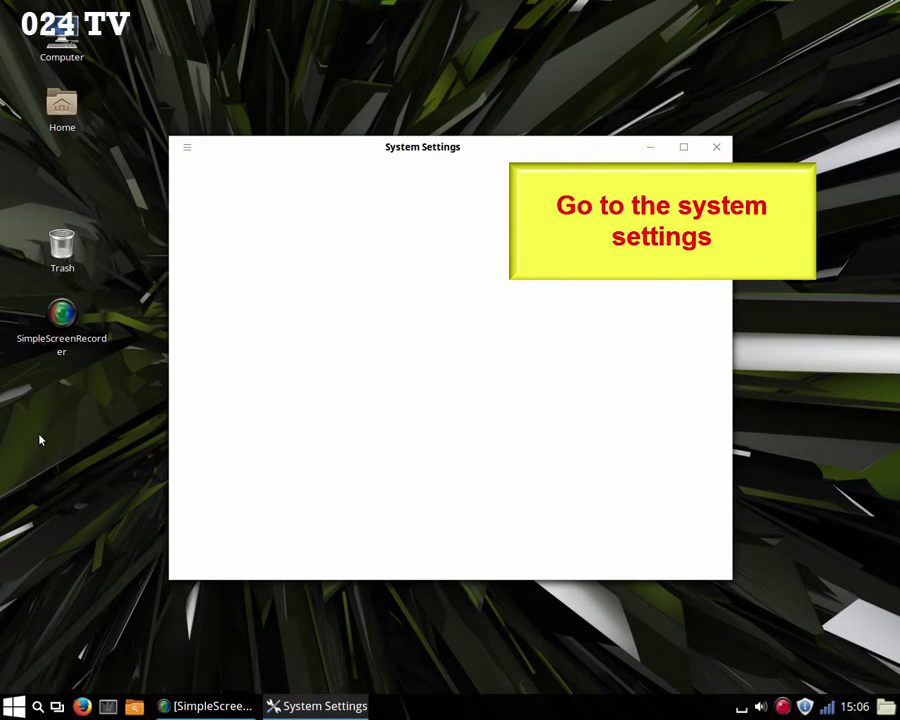
left_click(683, 148)
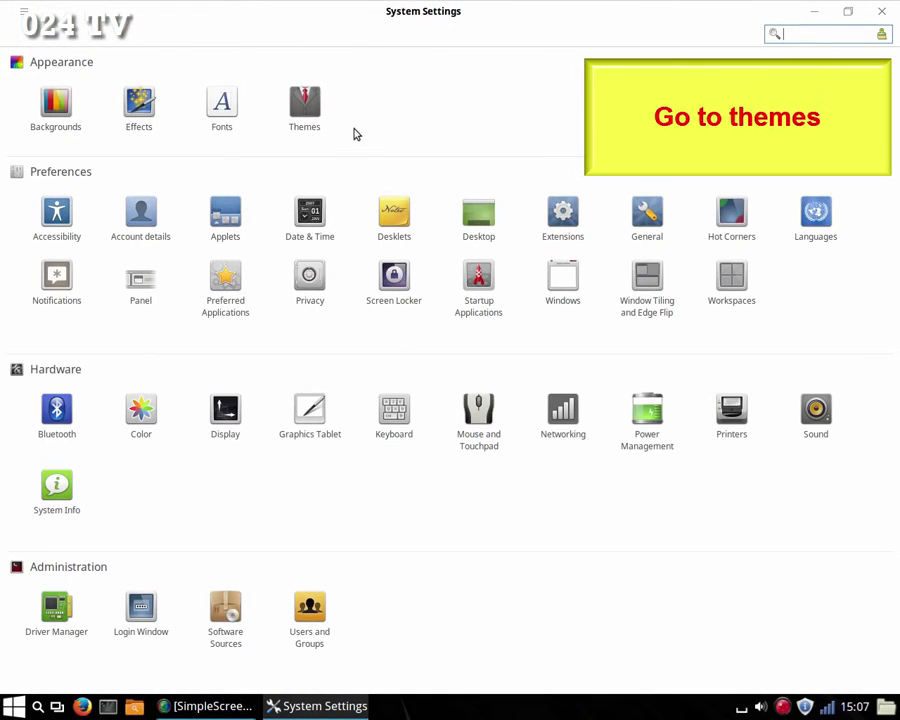
left_click(320, 120)
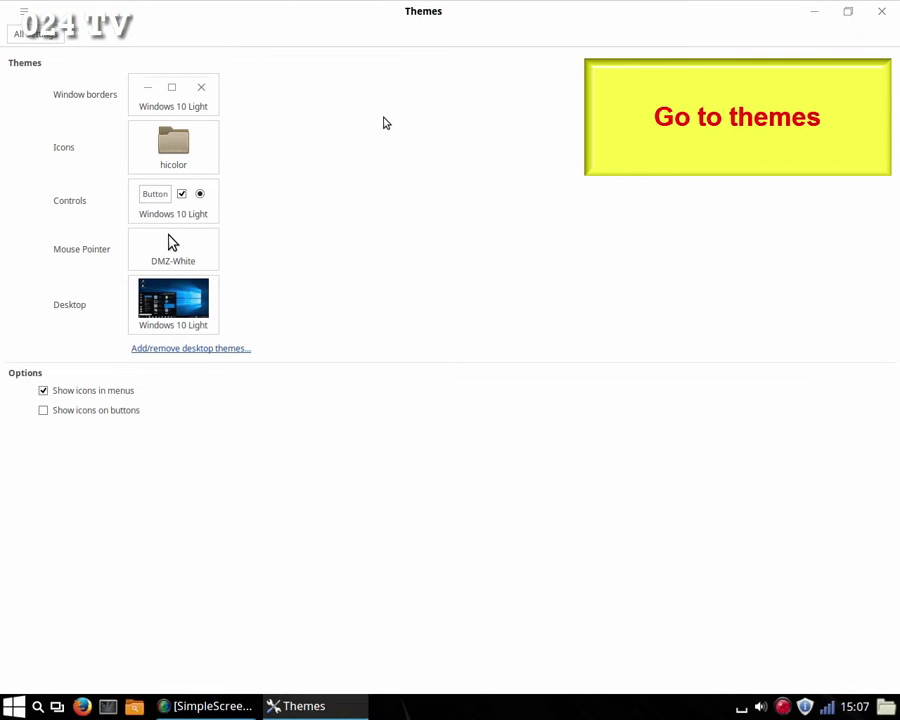
Open the list of online desktop themes, maximize its window and search for "Windows"
left_click(227, 357)
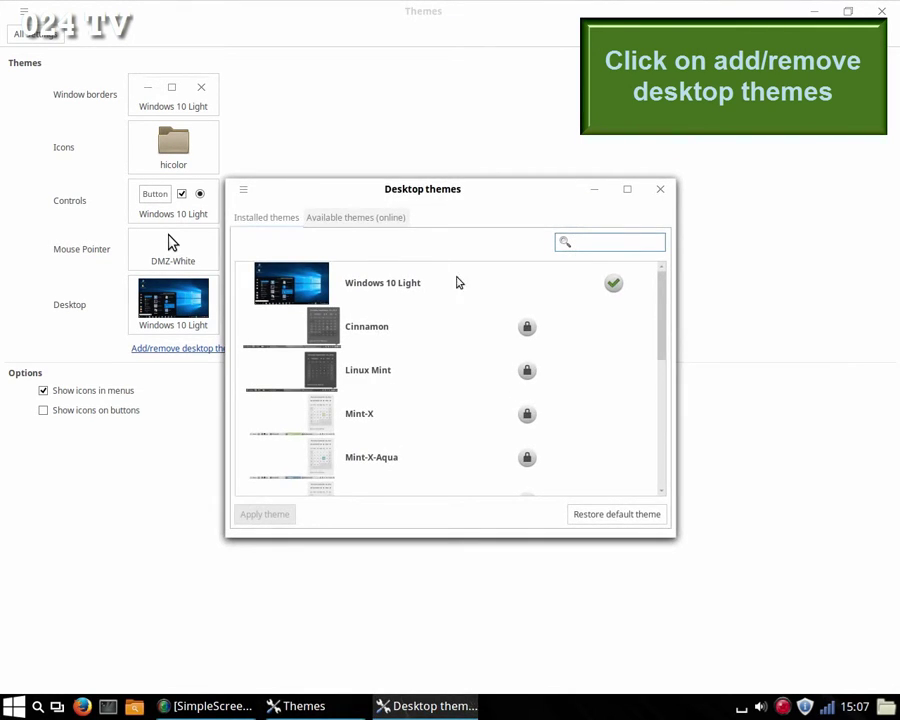
left_click(360, 220)
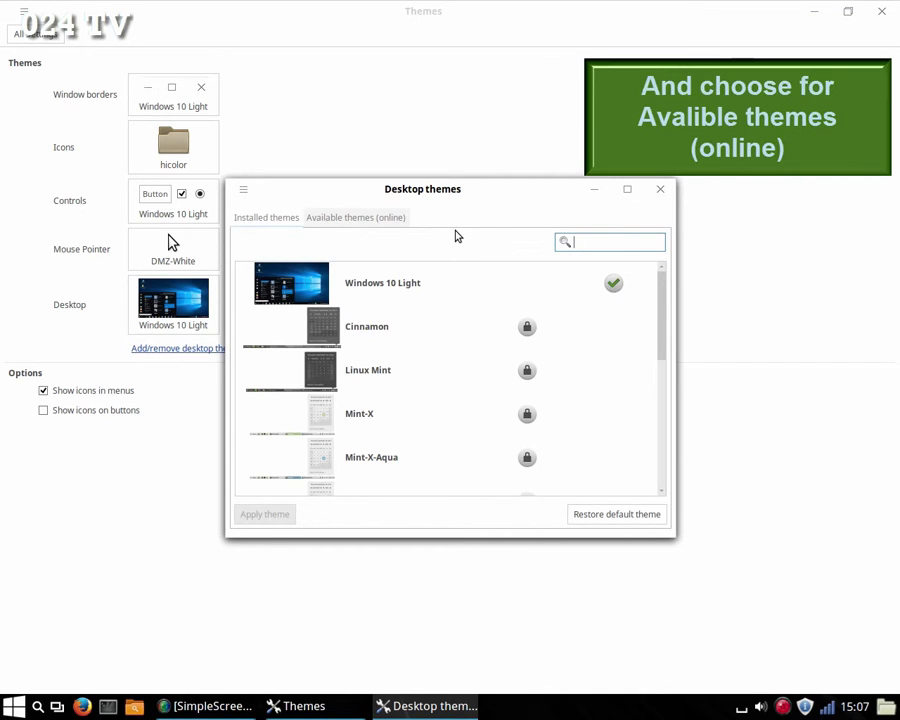
left_click(627, 189)
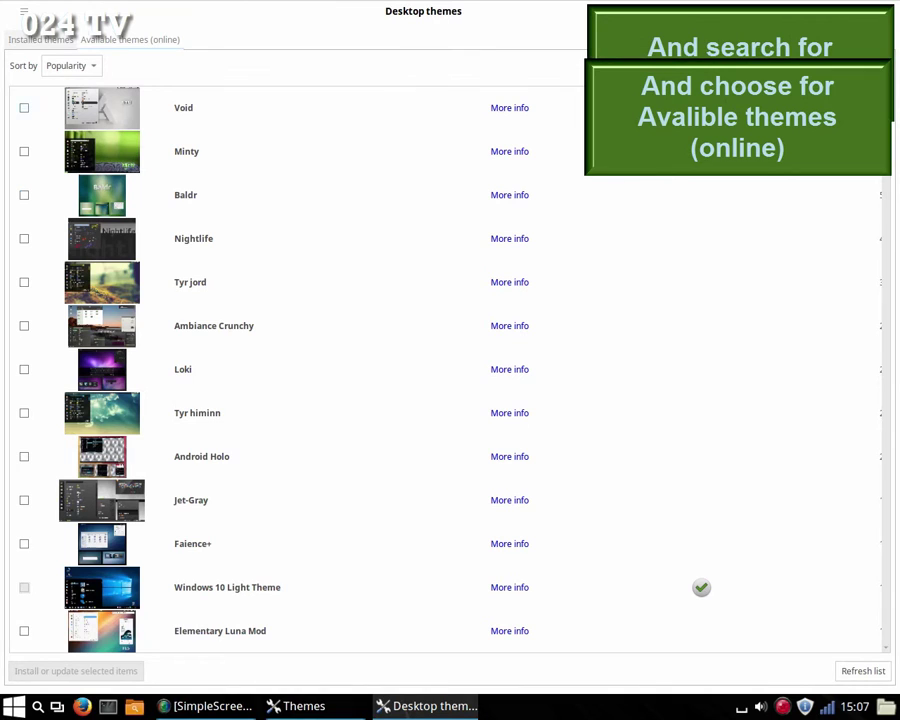
type("windows")
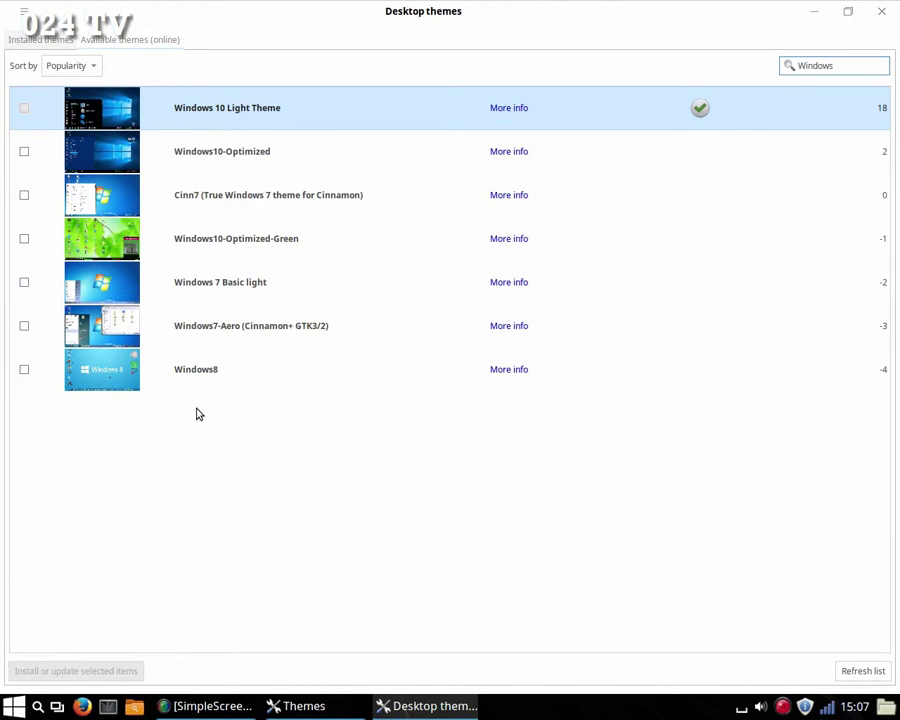
Install the Windows7-Aero, Windows8 and Windows10-Optimized themes from the search results
left_click(297, 340)
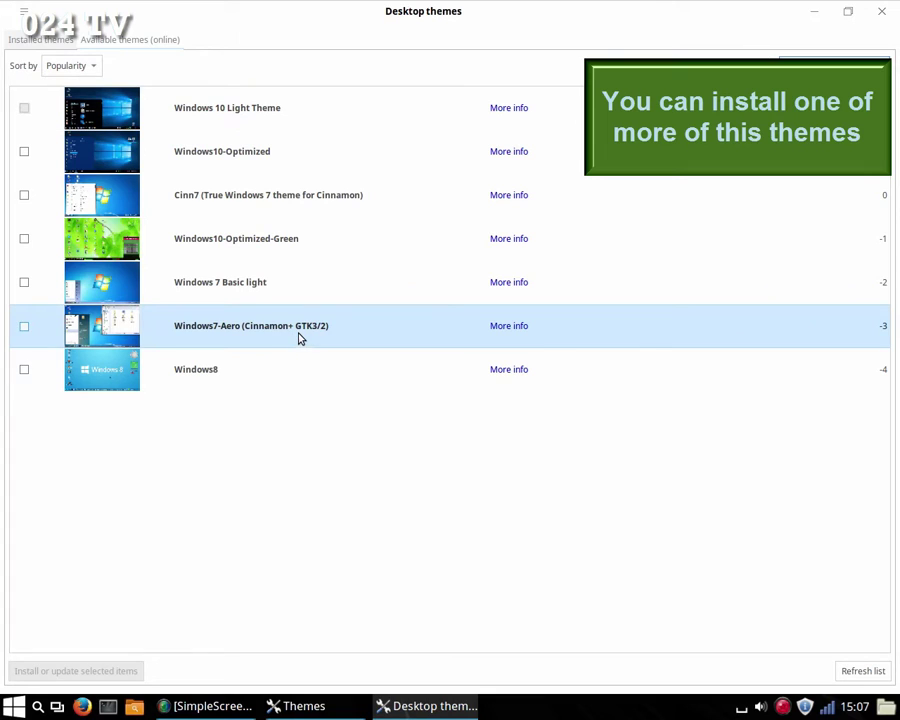
left_click(24, 326)
left_click(25, 371)
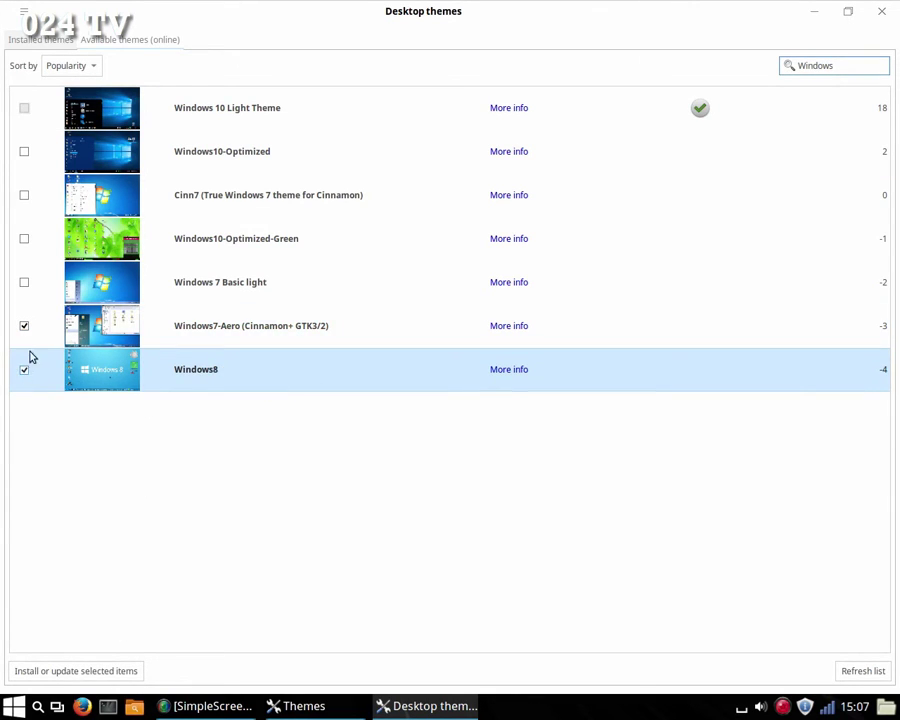
left_click(25, 153)
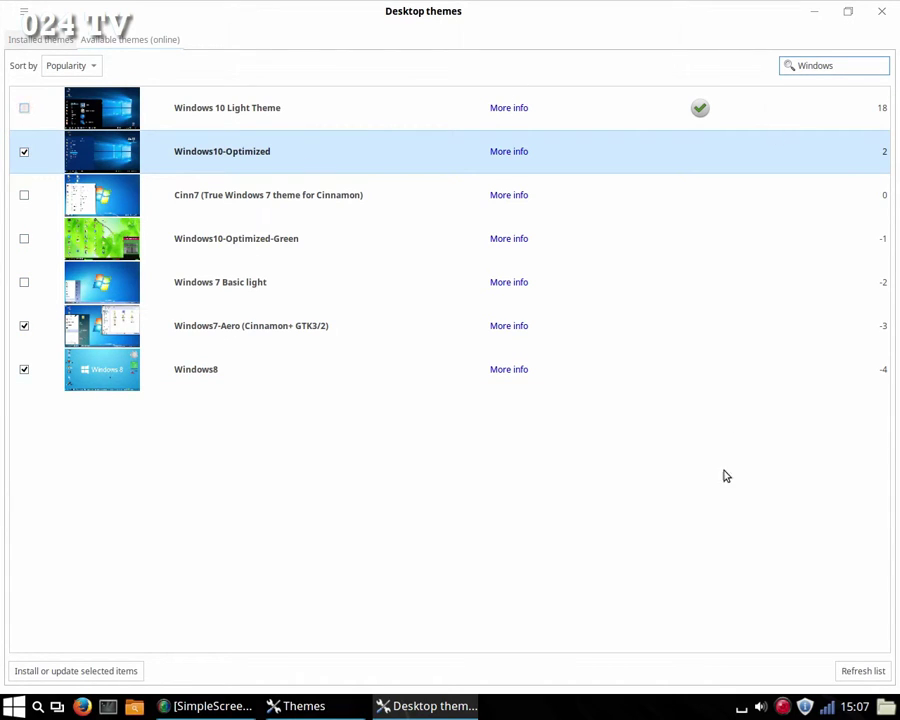
left_click(110, 677)
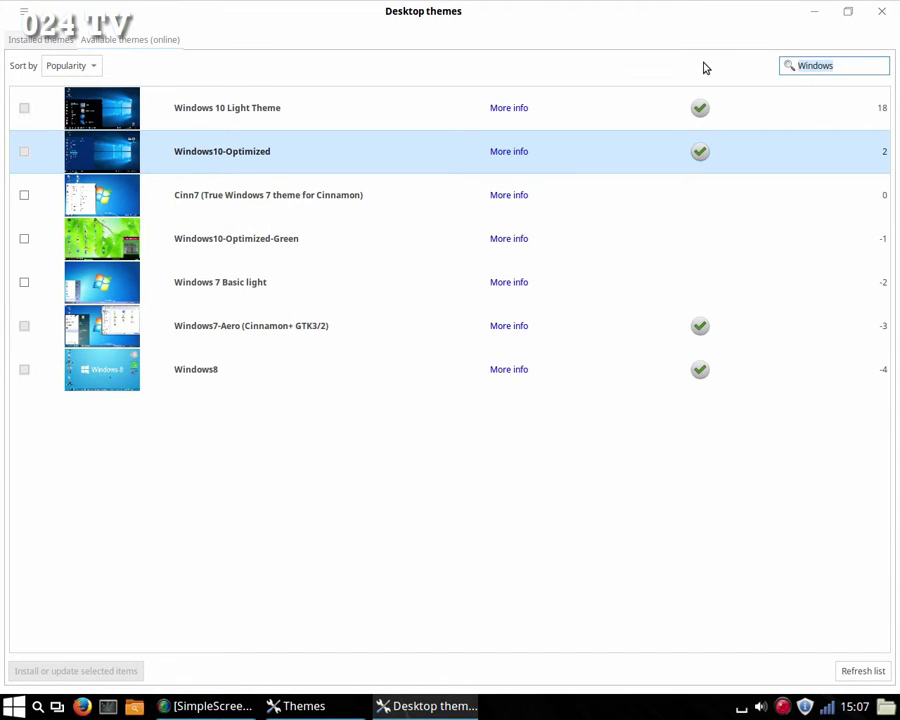
Search the online themes for "Mac" and install the Mac-OS-X theme
type("Mac")
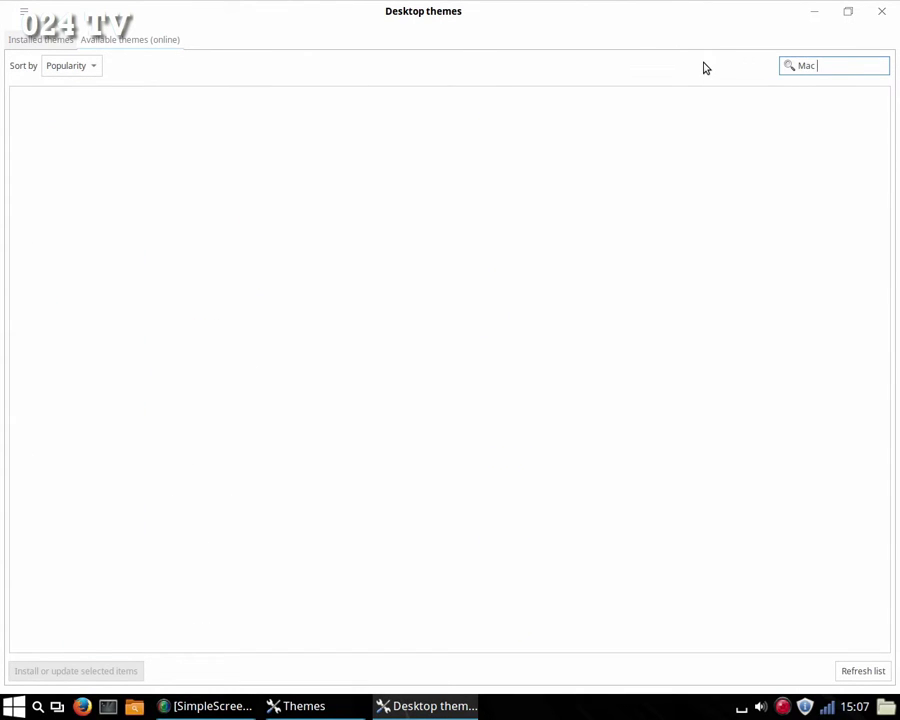
key("BackSpace")
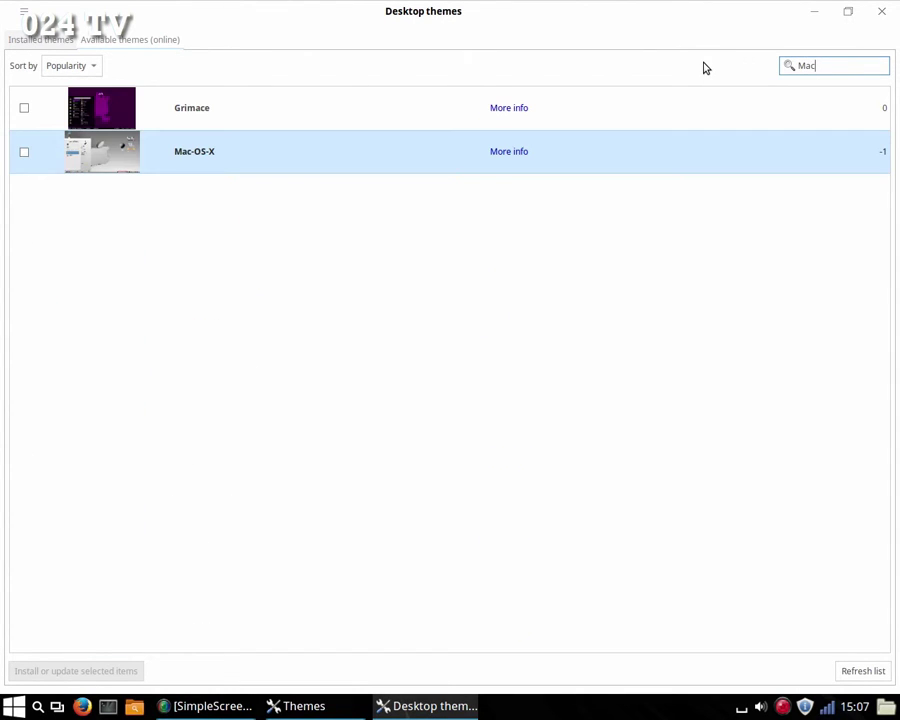
left_click(25, 154)
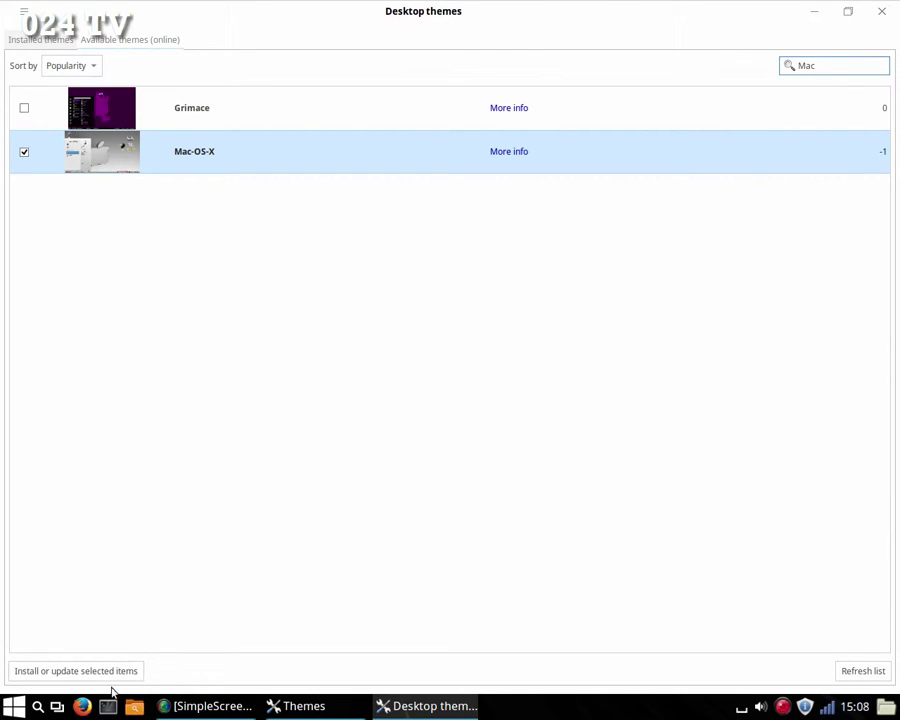
left_click(104, 671)
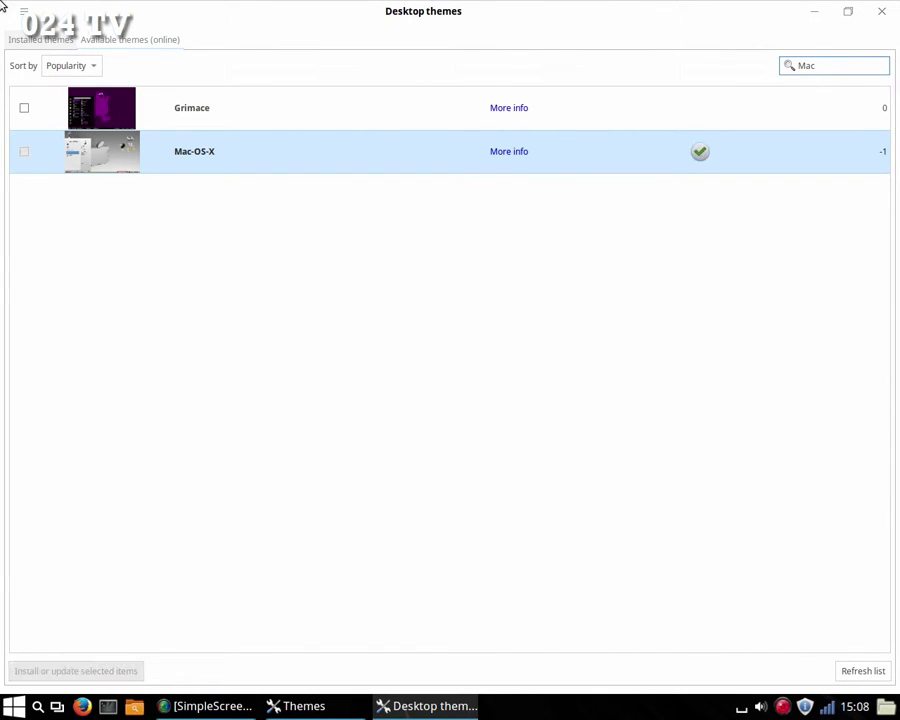
Apply Windows7-Aero from the installed desktop themes and close the Desktop themes window
left_click(47, 42)
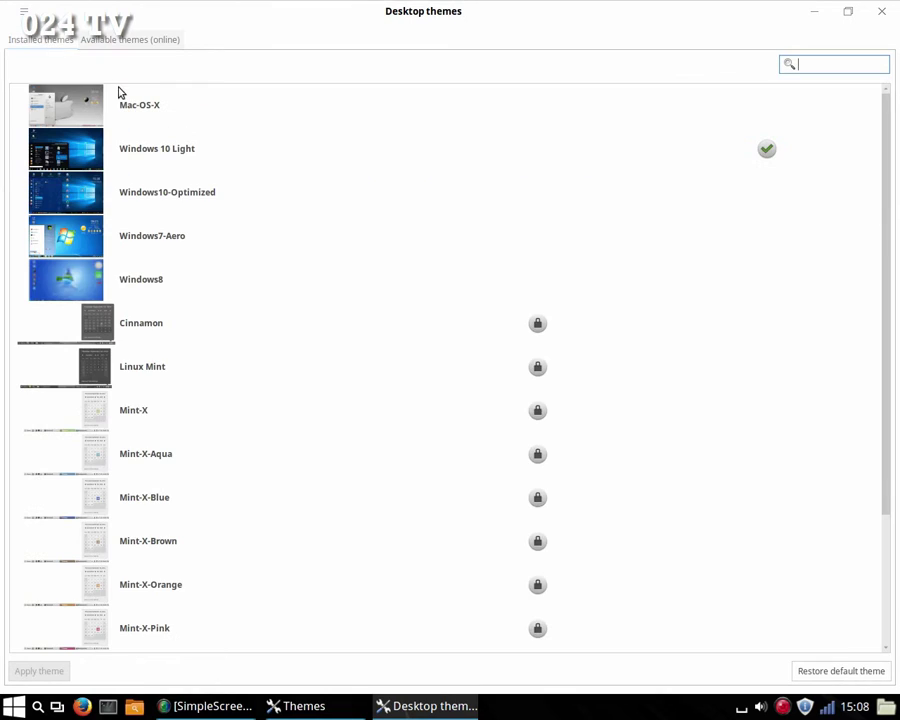
left_click(44, 238)
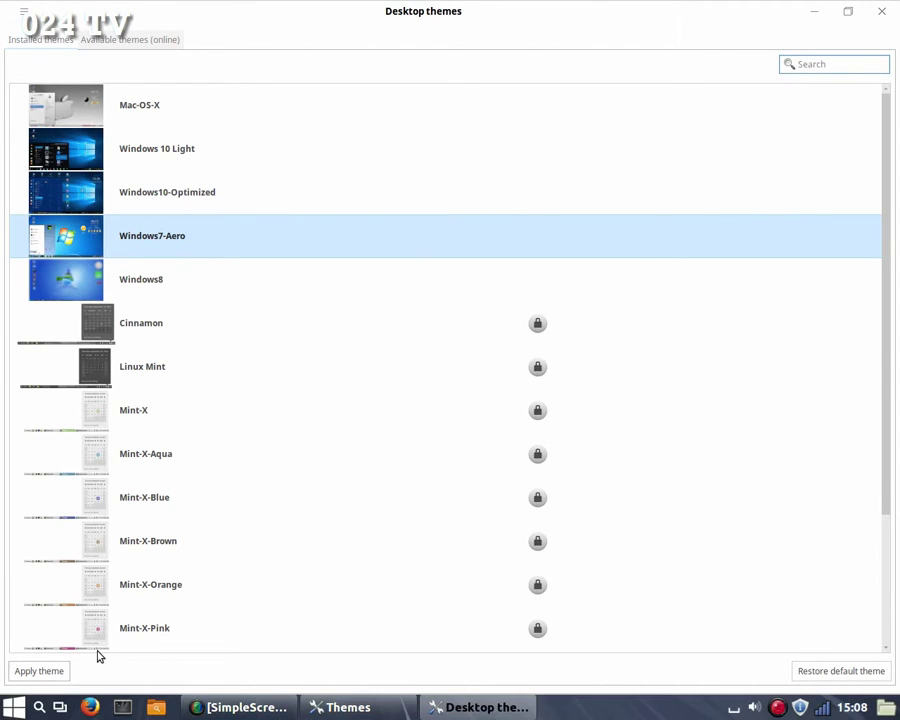
left_click(847, 11)
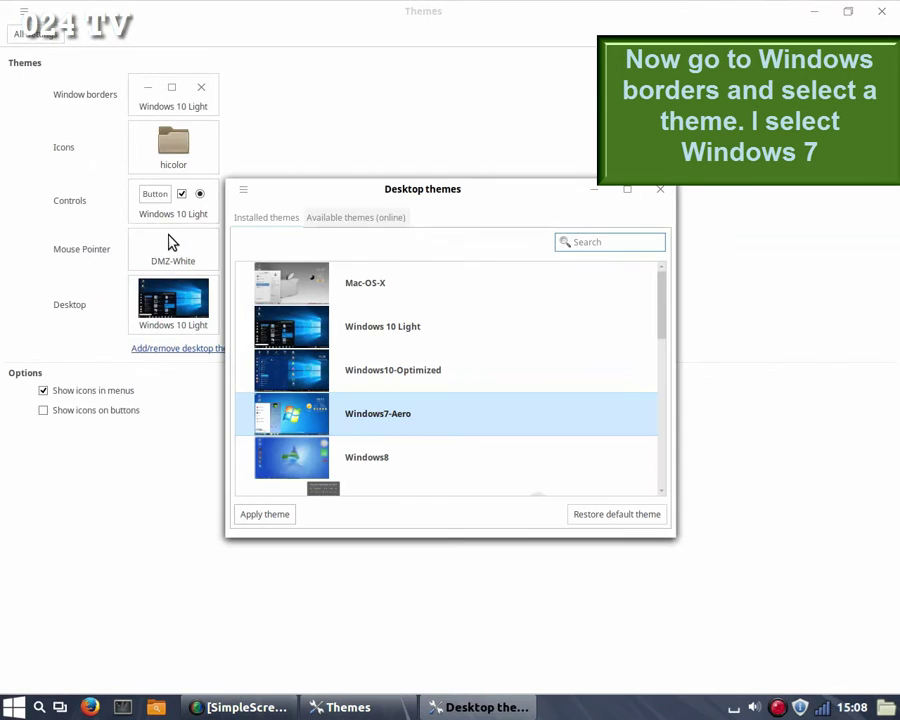
left_click(660, 190)
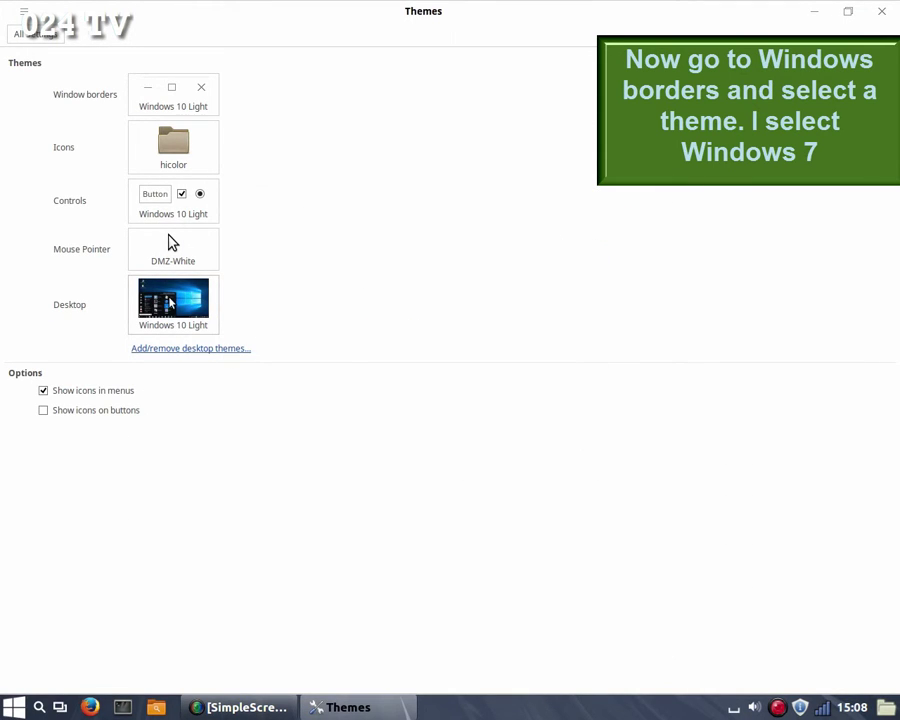
Set the desktop theme, the controls and the window borders to Windows7-Aero
left_click(171, 302)
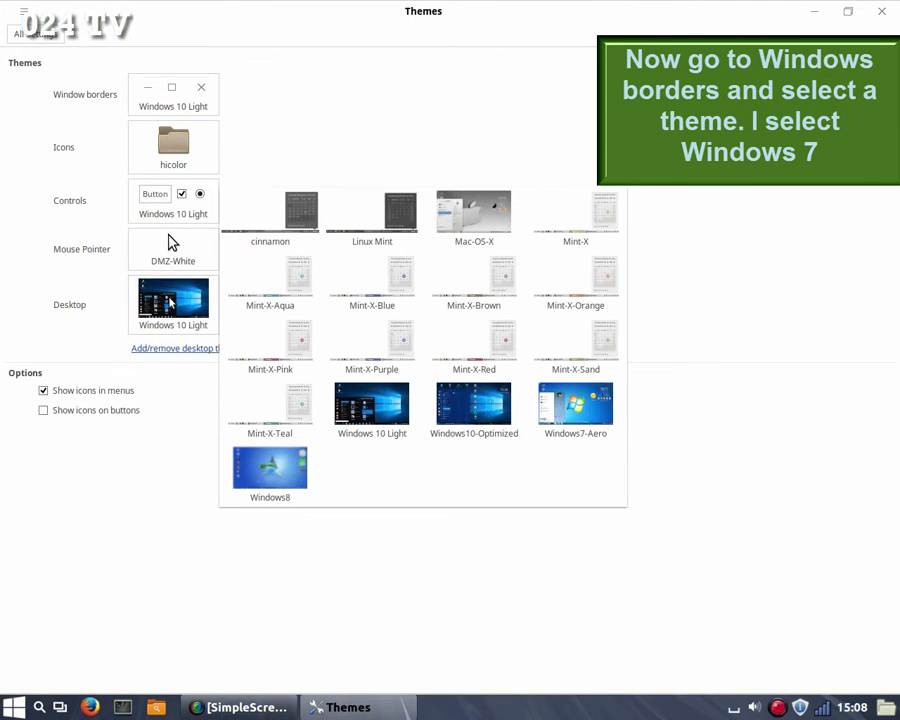
left_click(571, 428)
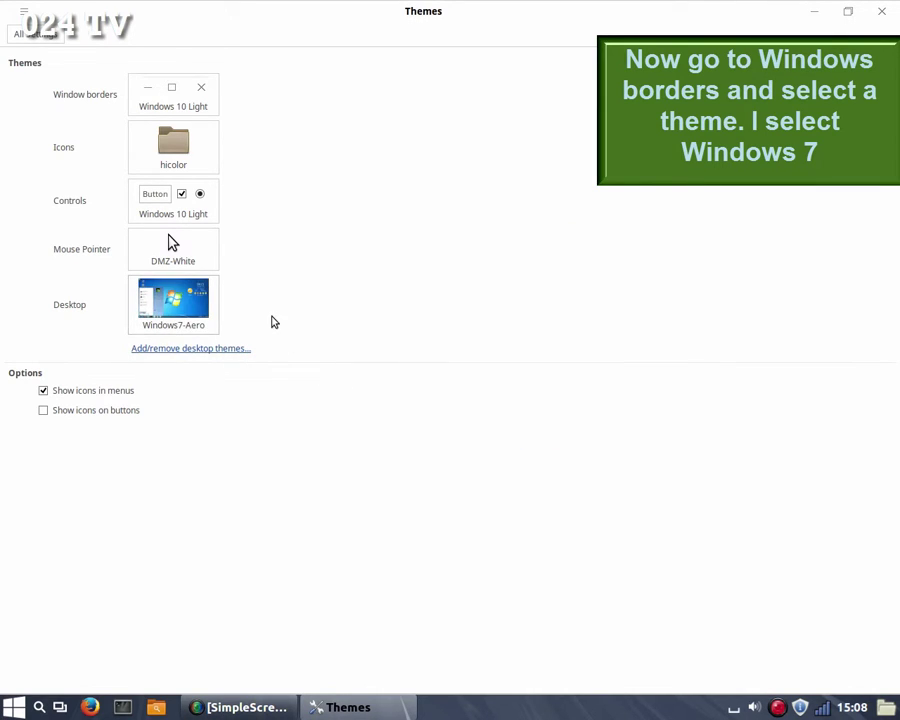
left_click(189, 215)
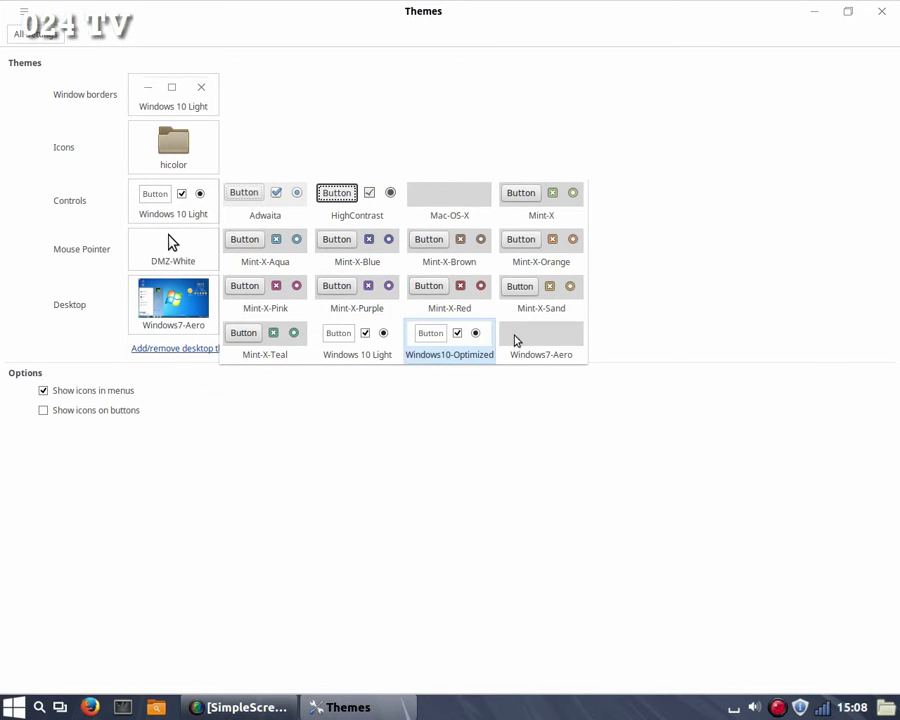
left_click(543, 341)
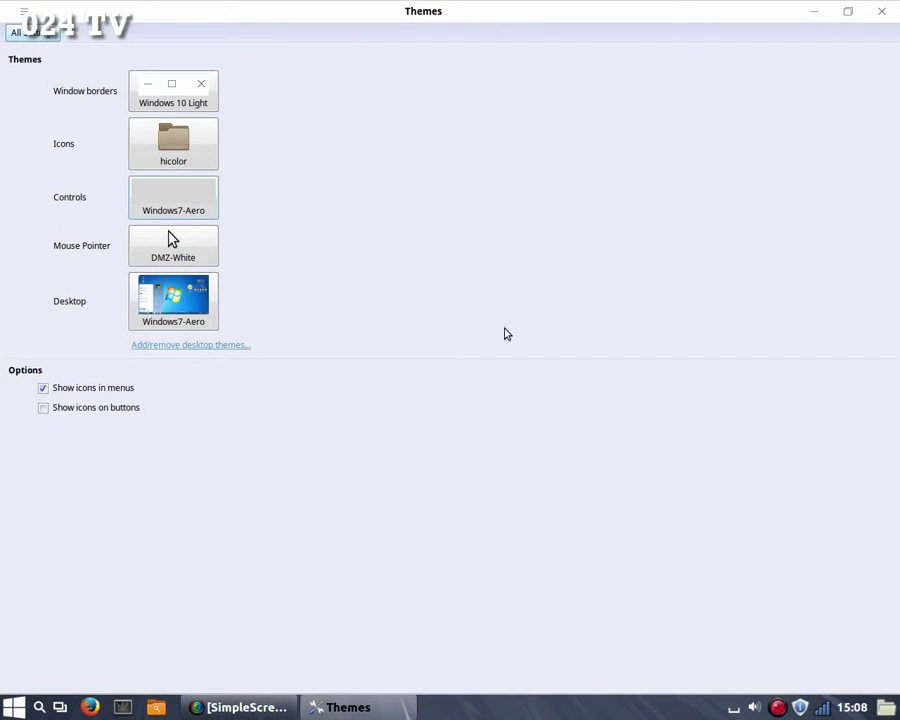
left_click(178, 100)
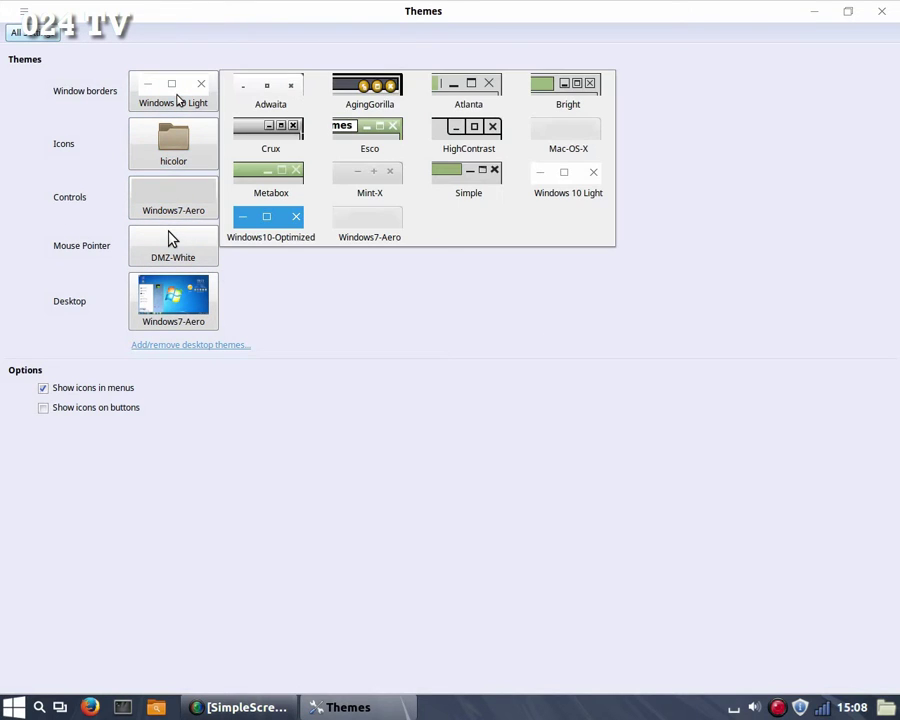
left_click(336, 228)
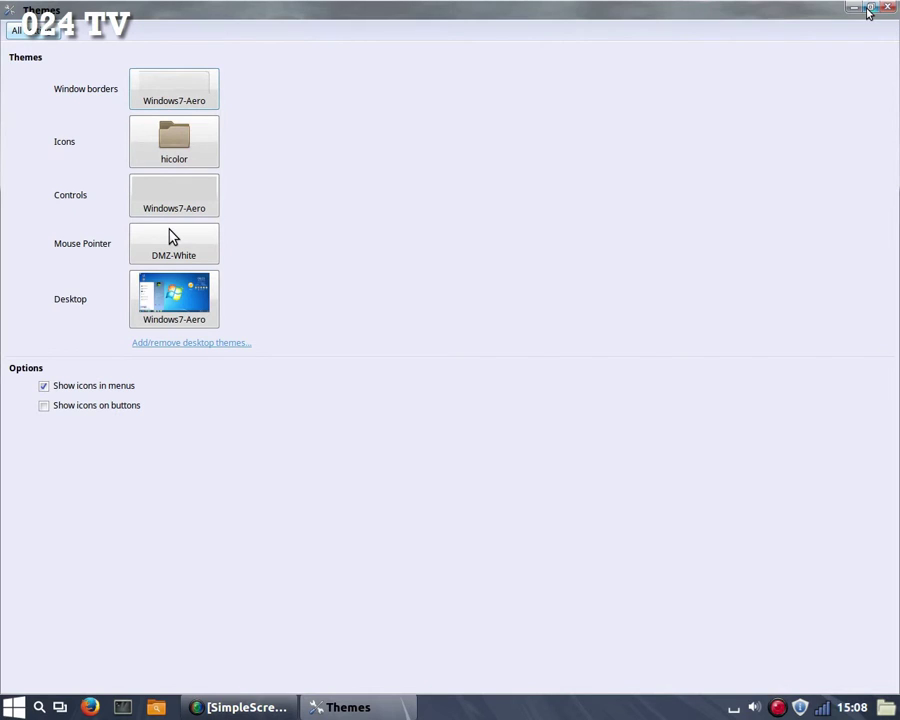
Restore the Themes window to its smaller size, move it around to inspect the new borders, and minimize it
left_click(868, 9)
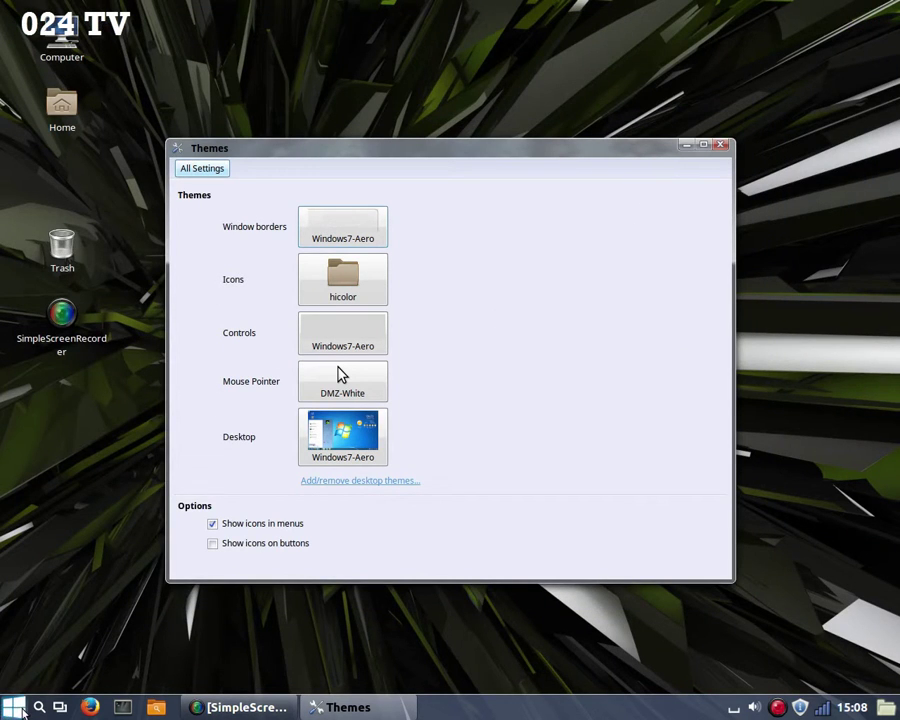
left_click(21, 710)
left_click_drag(484, 152, 451, 161)
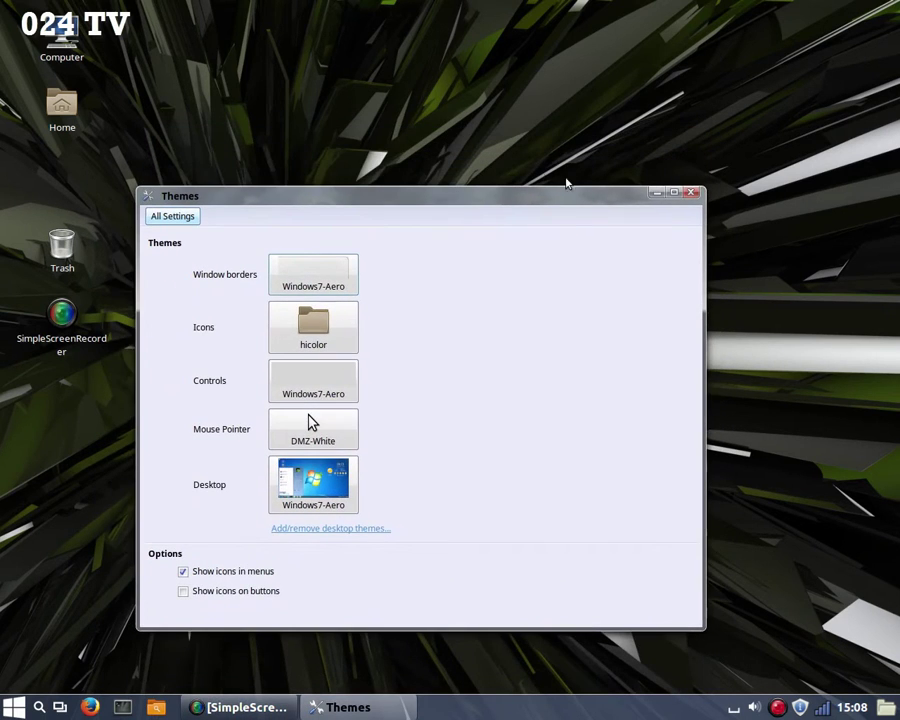
left_click_drag(580, 204, 567, 166)
left_click(636, 164)
Change the desktop background to Fizzy from the Retro collection and close the Backgrounds window
right_click(633, 165)
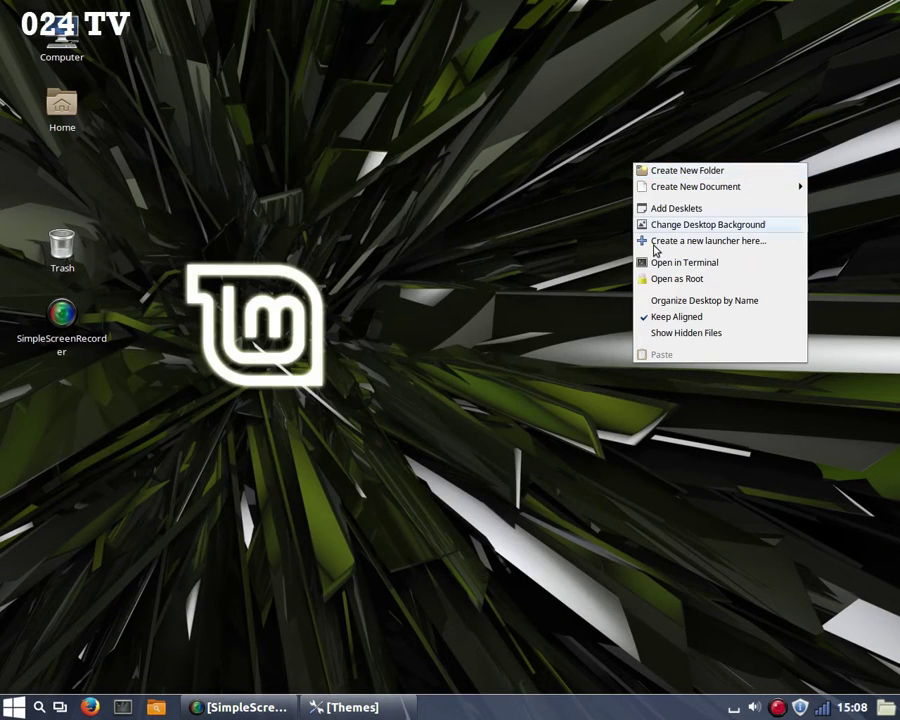
left_click(677, 226)
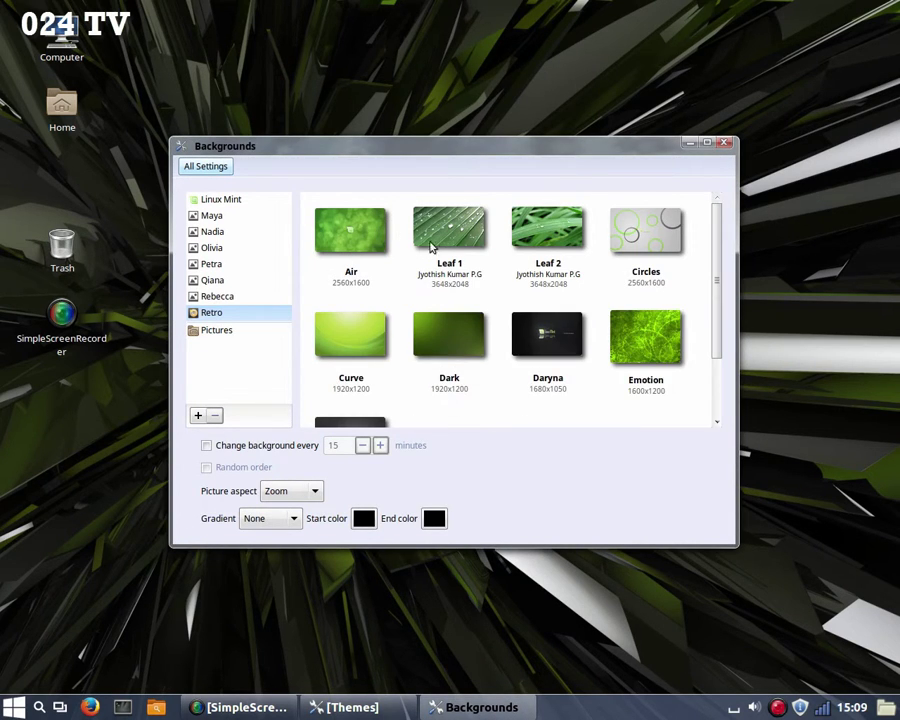
scroll(506, 290, "down", 4)
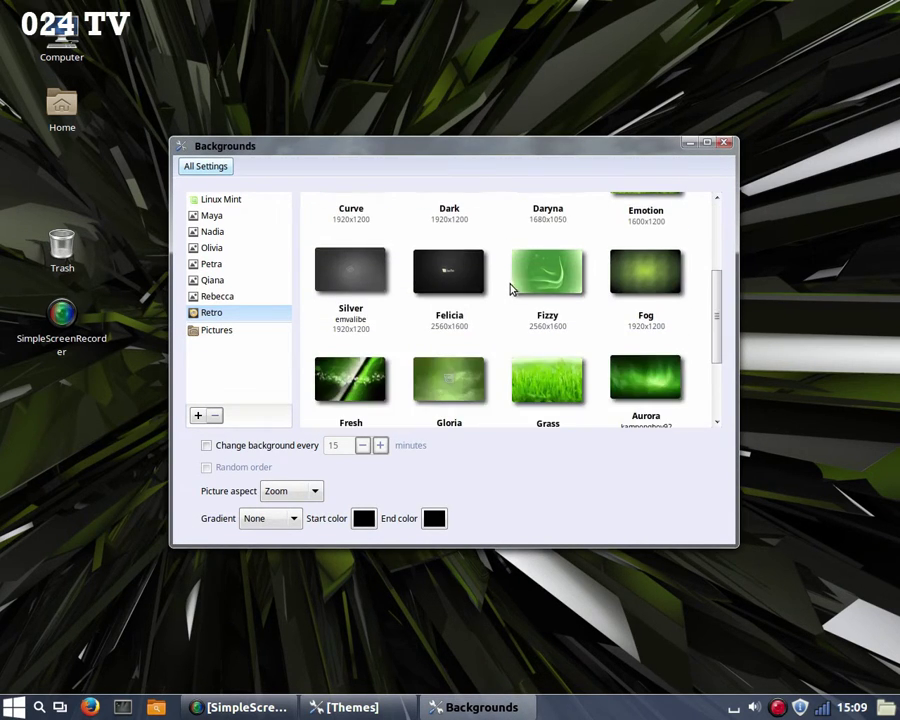
scroll(510, 289, "up", 1)
scroll(540, 293, "down", 1)
left_click(542, 267)
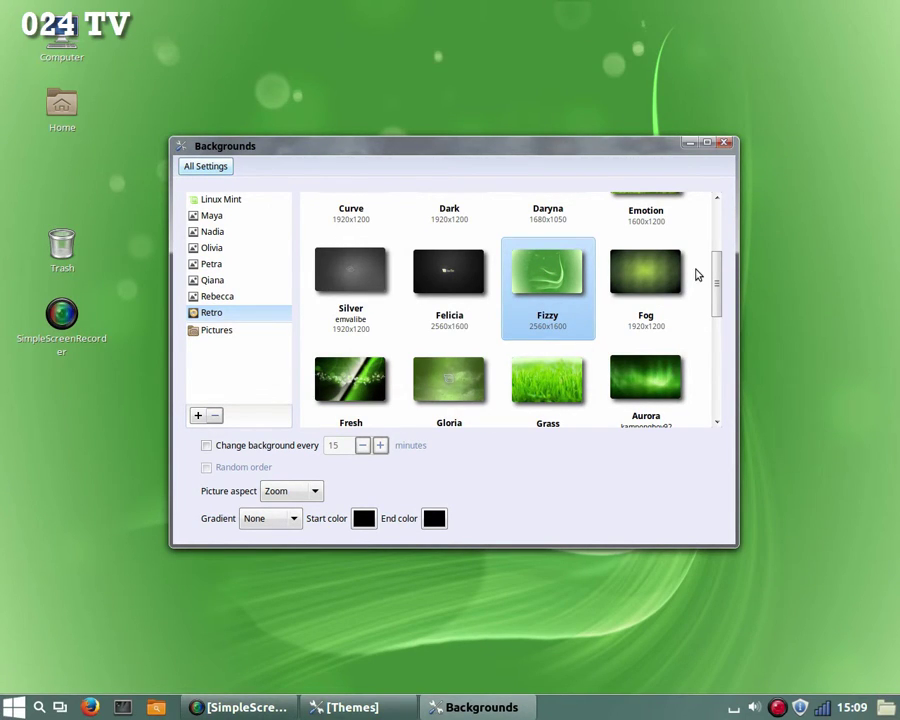
key("alt+F4")
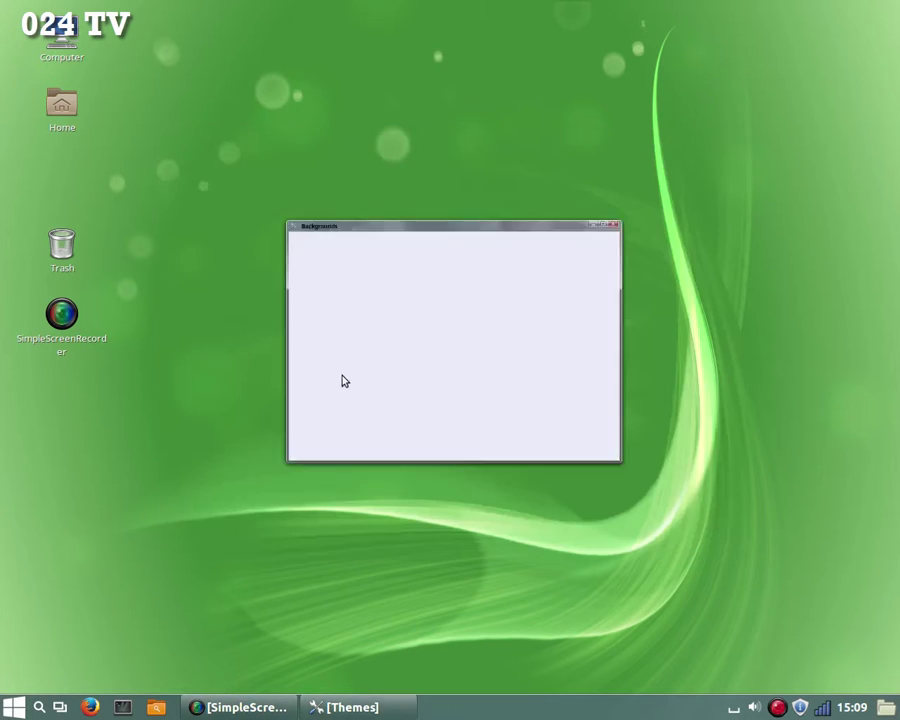
Reopen the background settings, set the Retro picture Fresh as the desktop background, and close the window
right_click(400, 405)
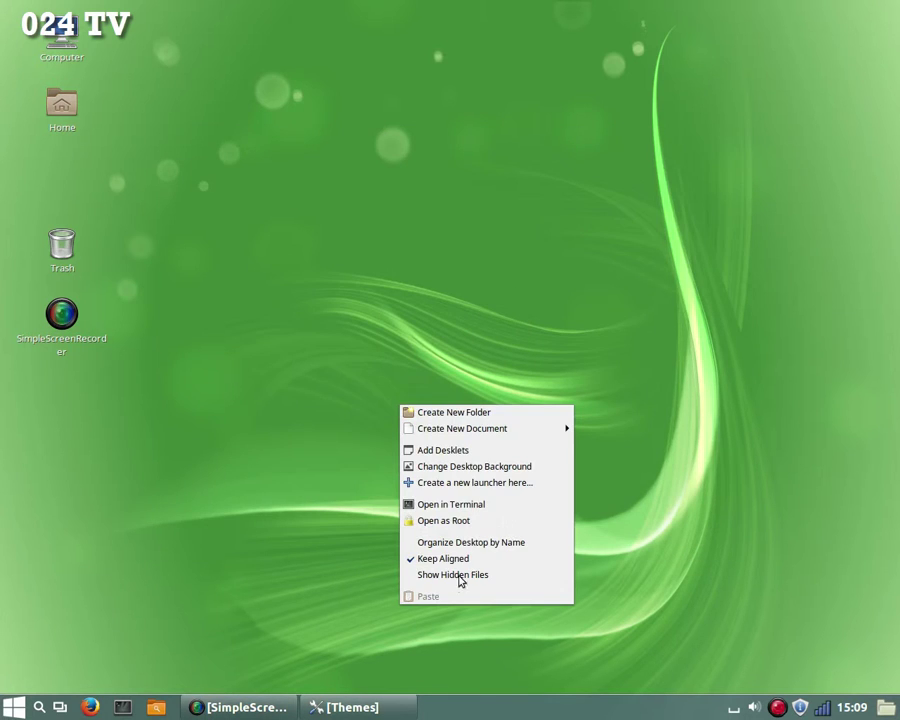
left_click(478, 468)
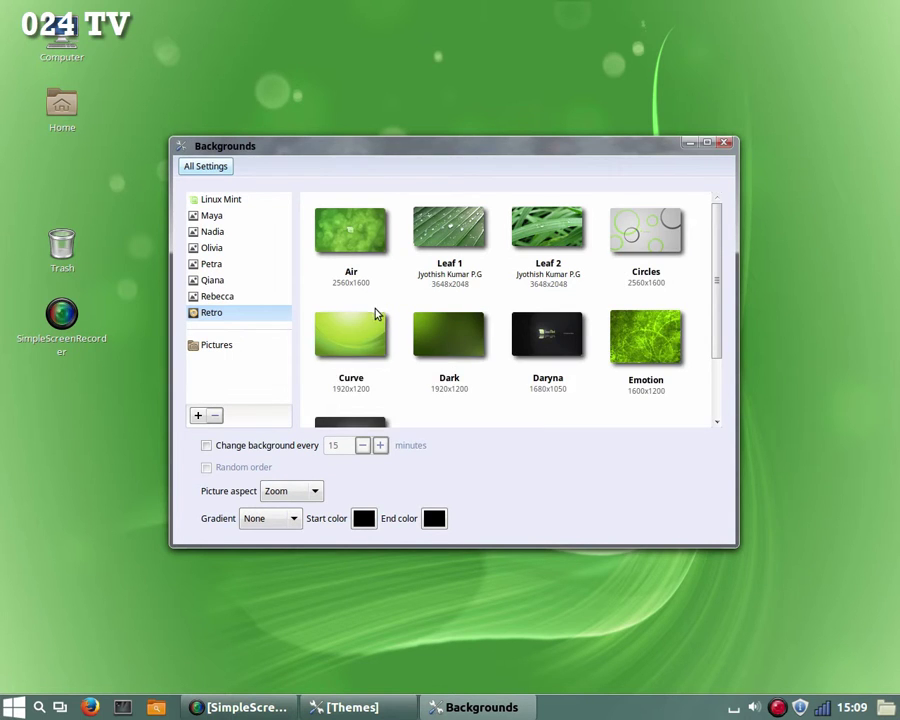
scroll(372, 322, "down", 2)
scroll(370, 329, "down", 5)
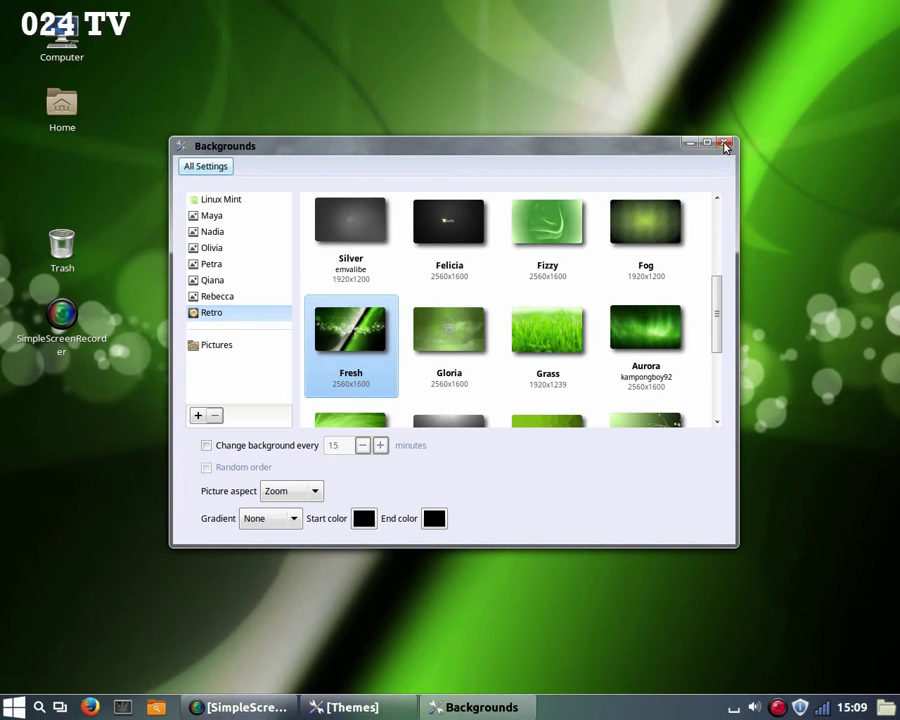
left_click(722, 143)
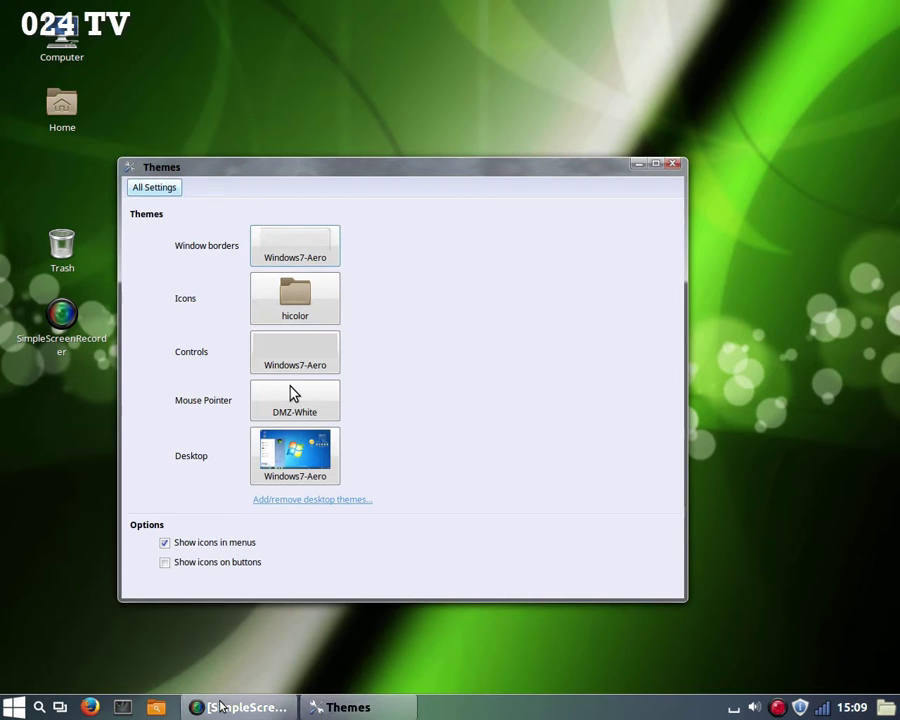
Set the desktop theme to Windows8 in the Themes settings
left_click(288, 463)
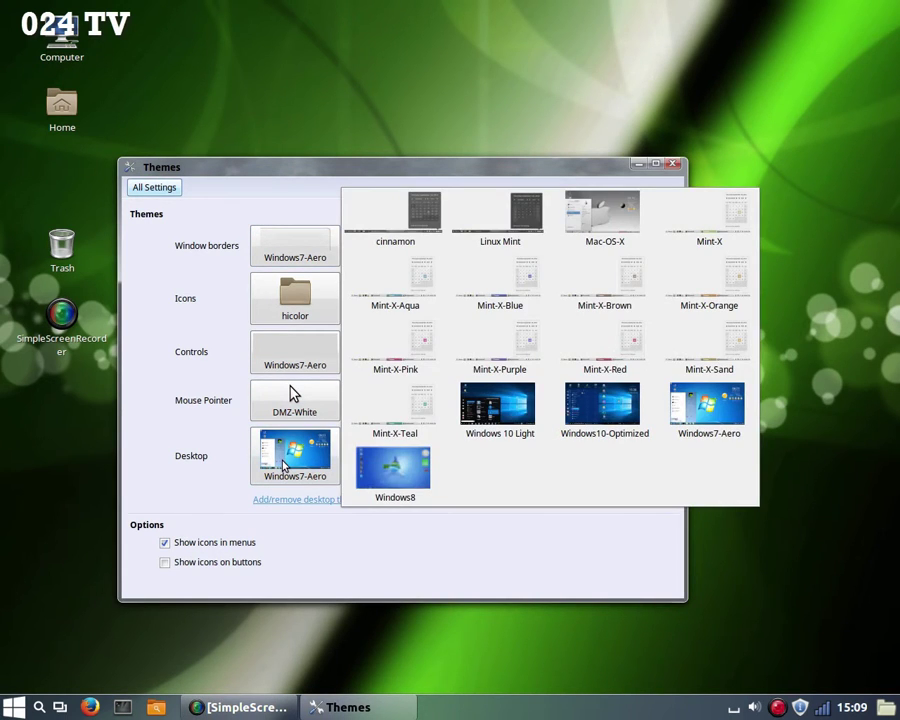
left_click(404, 488)
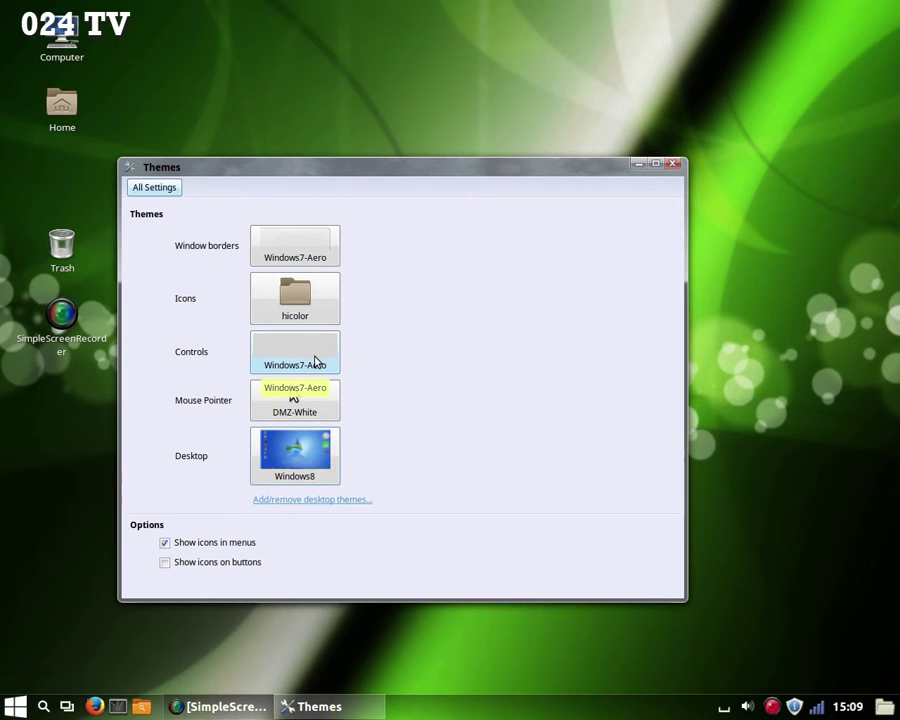
Set both the controls theme and the window borders theme to Windows 10 Light
left_click(315, 362)
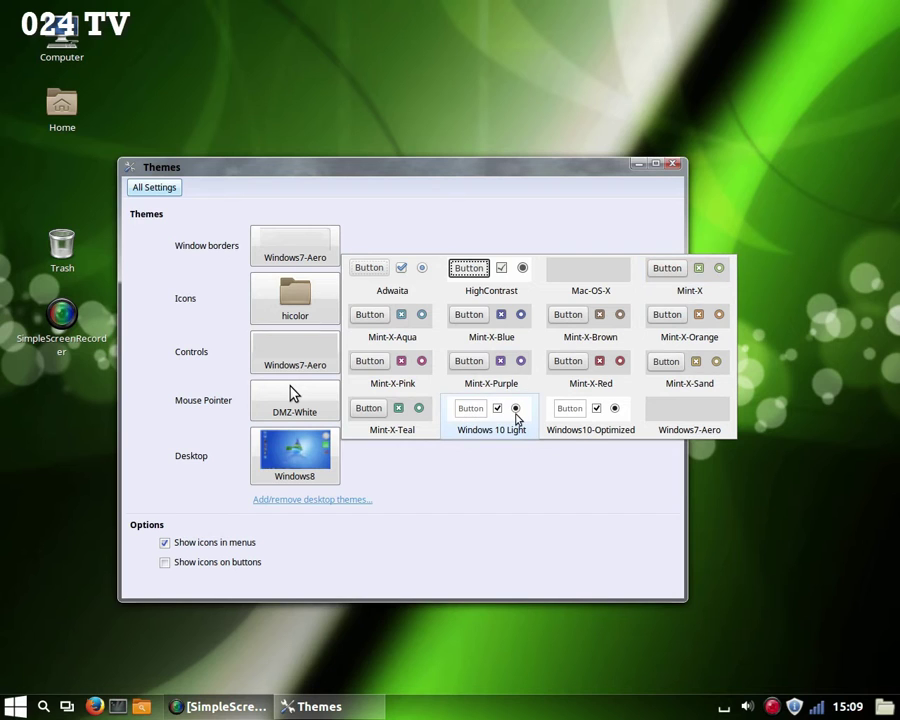
left_click(517, 418)
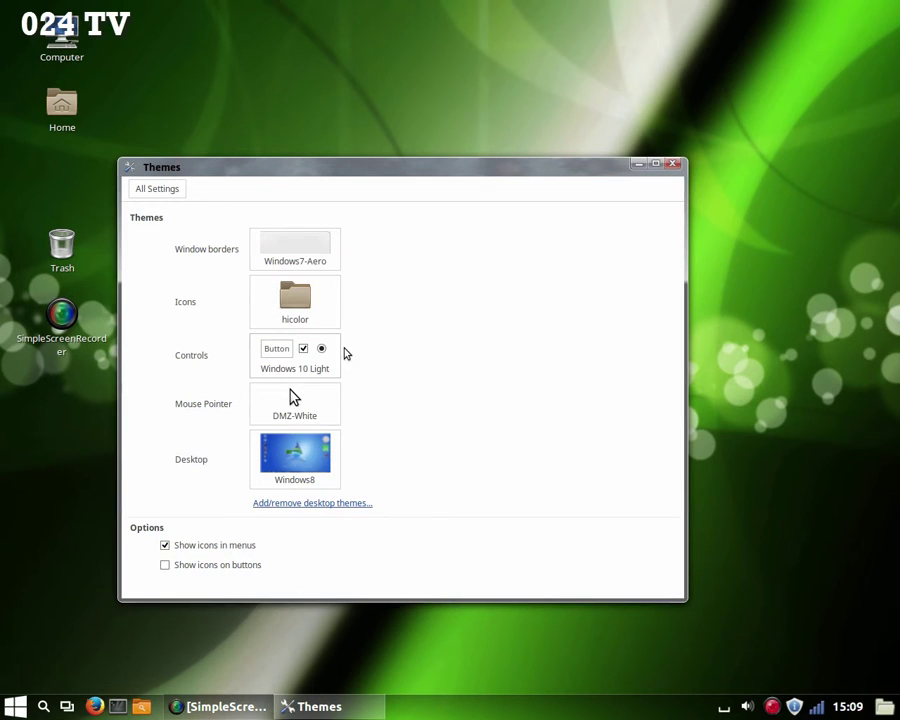
left_click(320, 260)
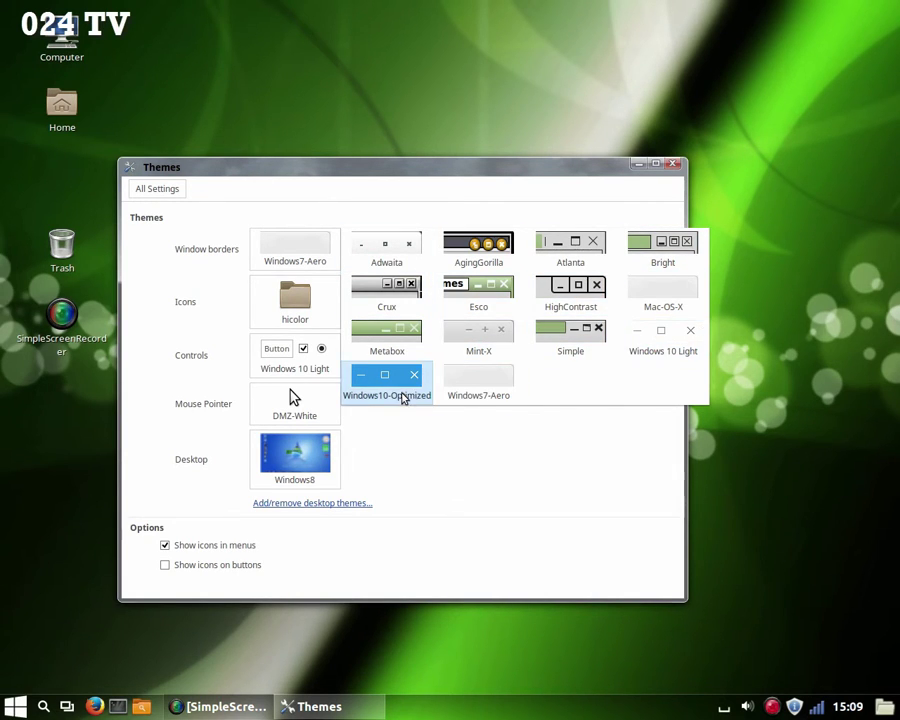
left_click(672, 336)
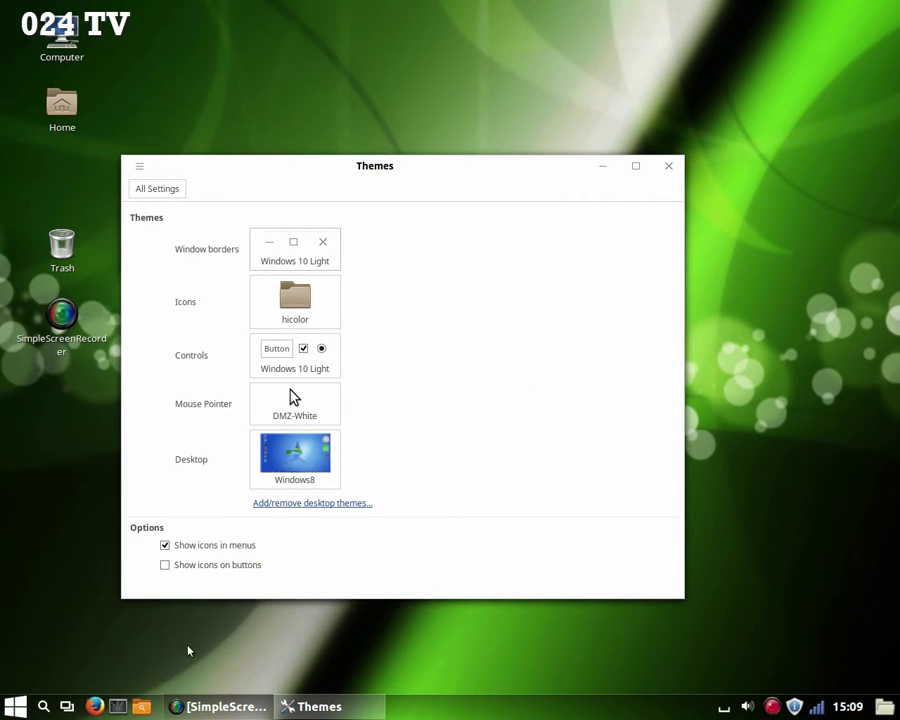
Inspect the application menu under the Windows8 desktop theme, and move the Themes window around to check its new borders
left_click(16, 707)
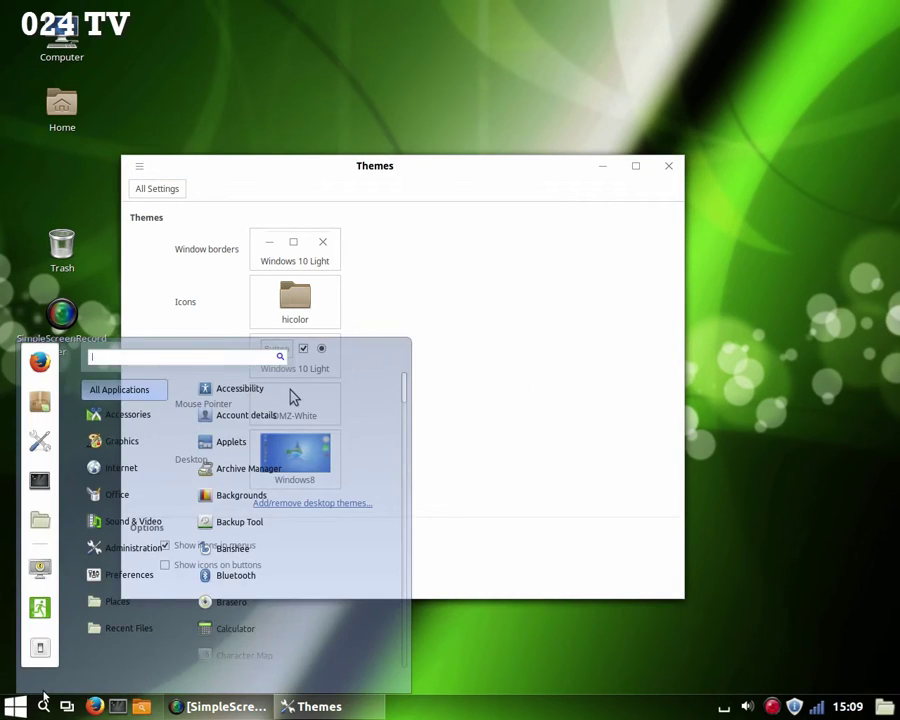
left_click(117, 601)
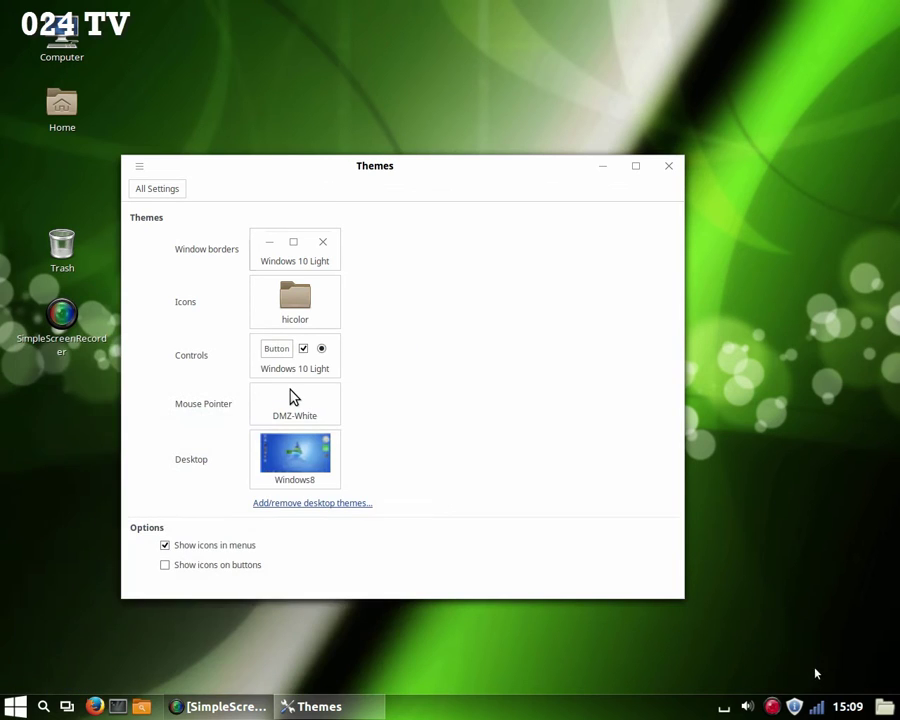
left_click_drag(538, 160, 554, 94)
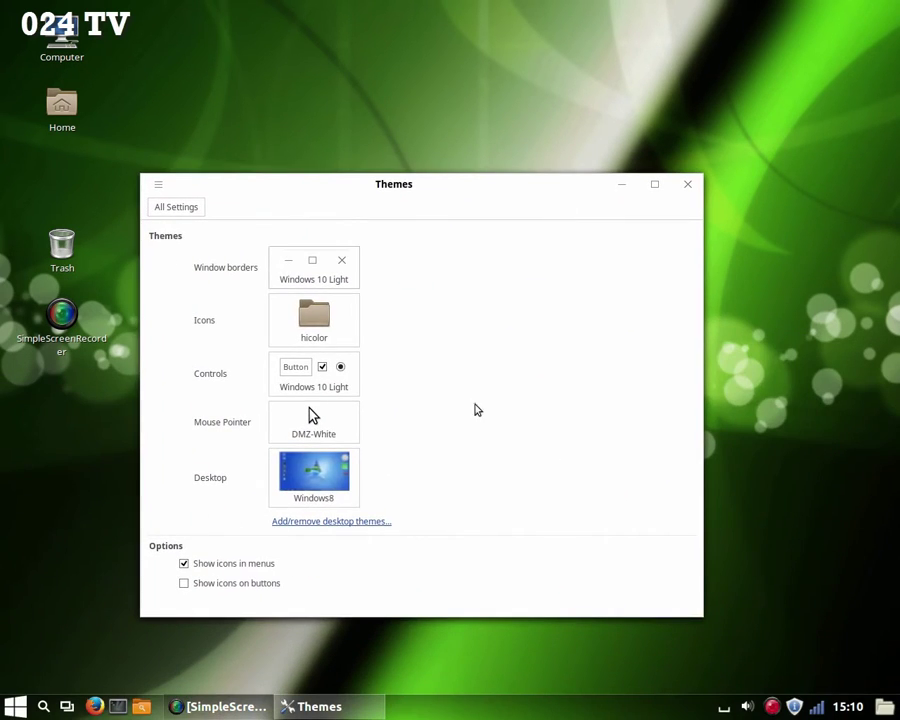
Set the desktop, controls and window borders themes to Mac-OS-X, keeping the hicolor icons
left_click(320, 462)
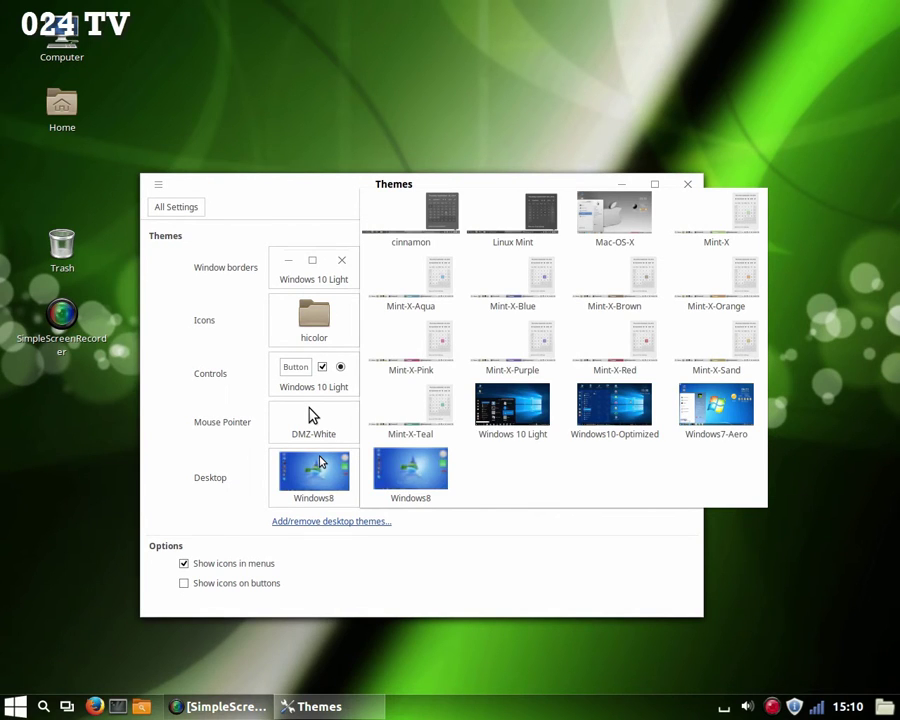
left_click(643, 222)
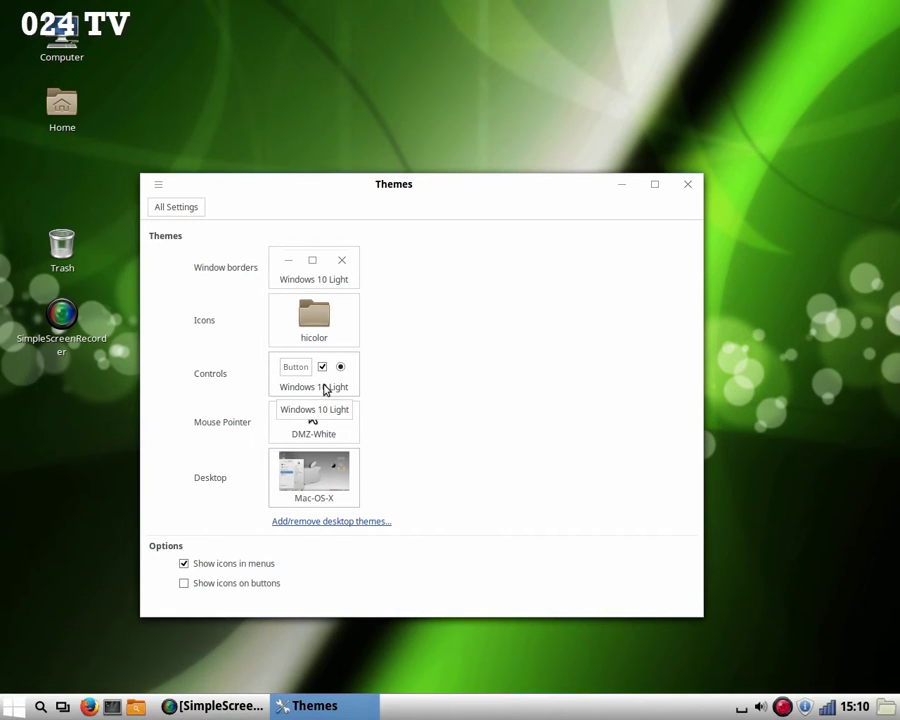
left_click(323, 389)
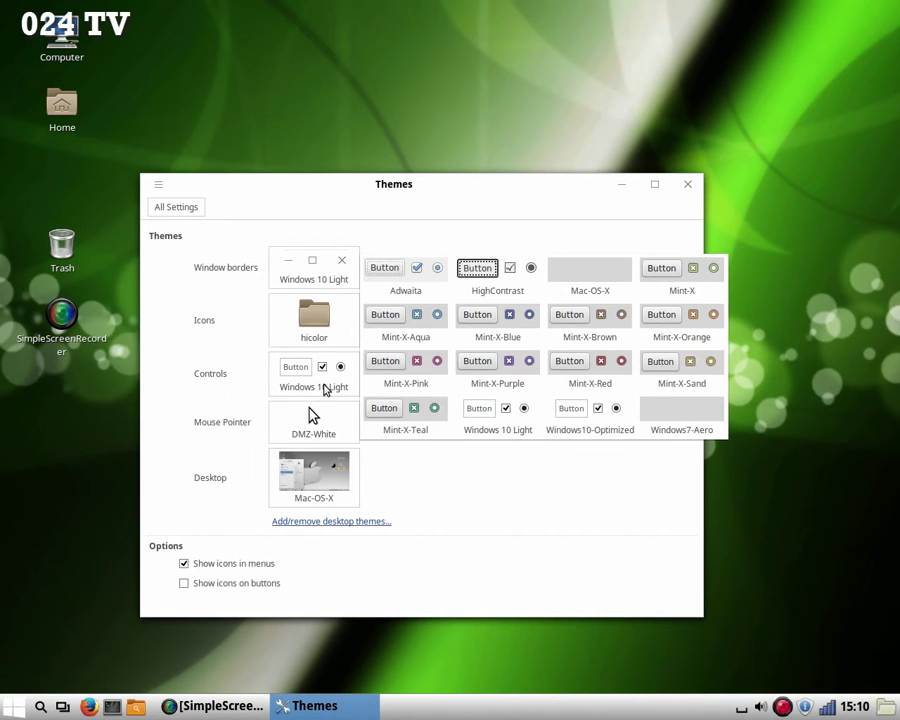
left_click(617, 288)
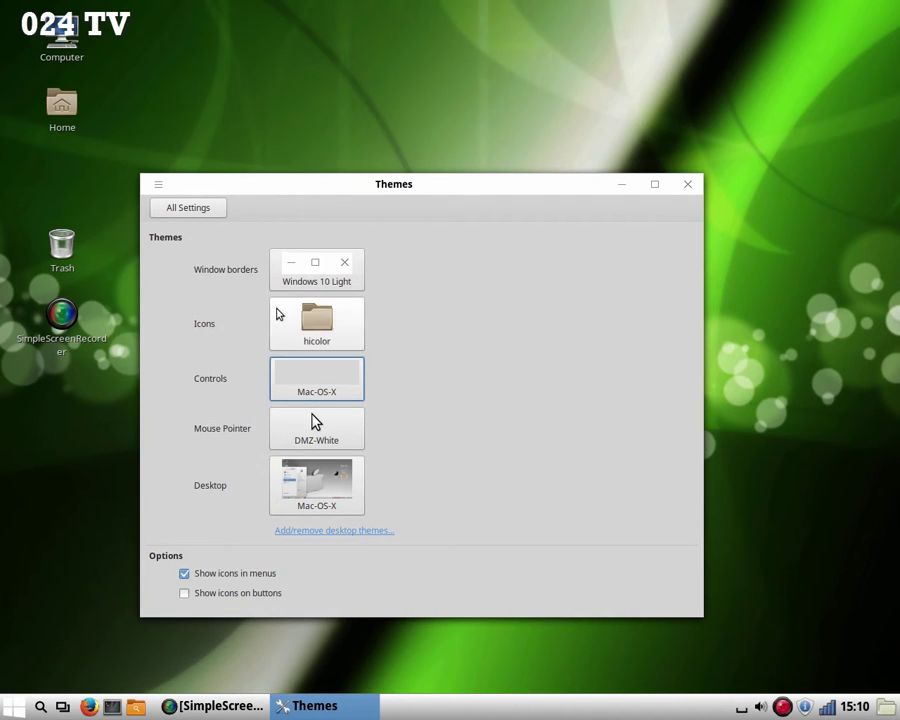
left_click(313, 345)
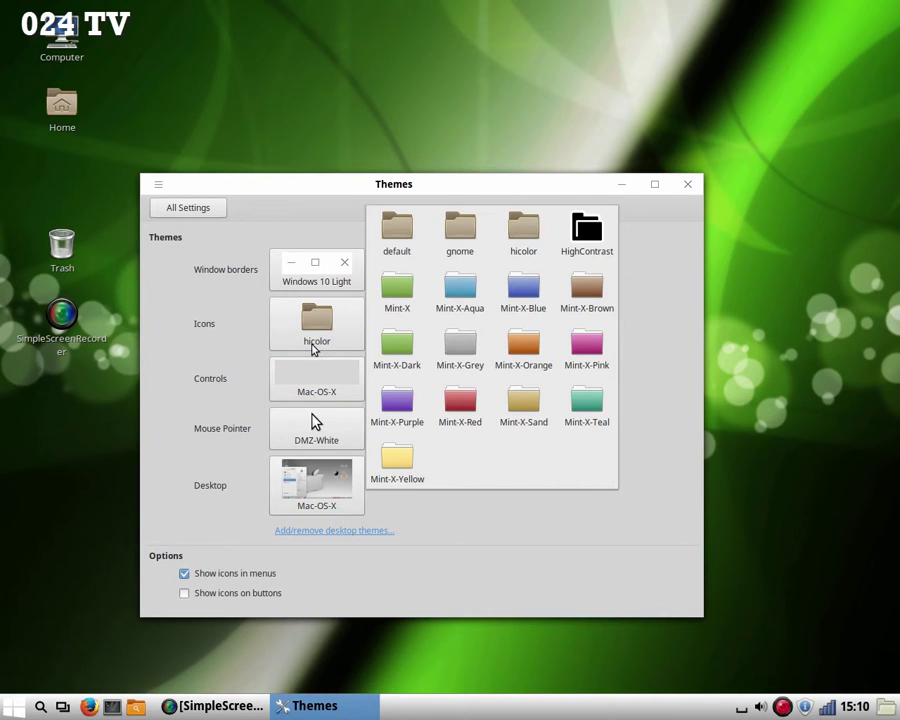
left_click(325, 280)
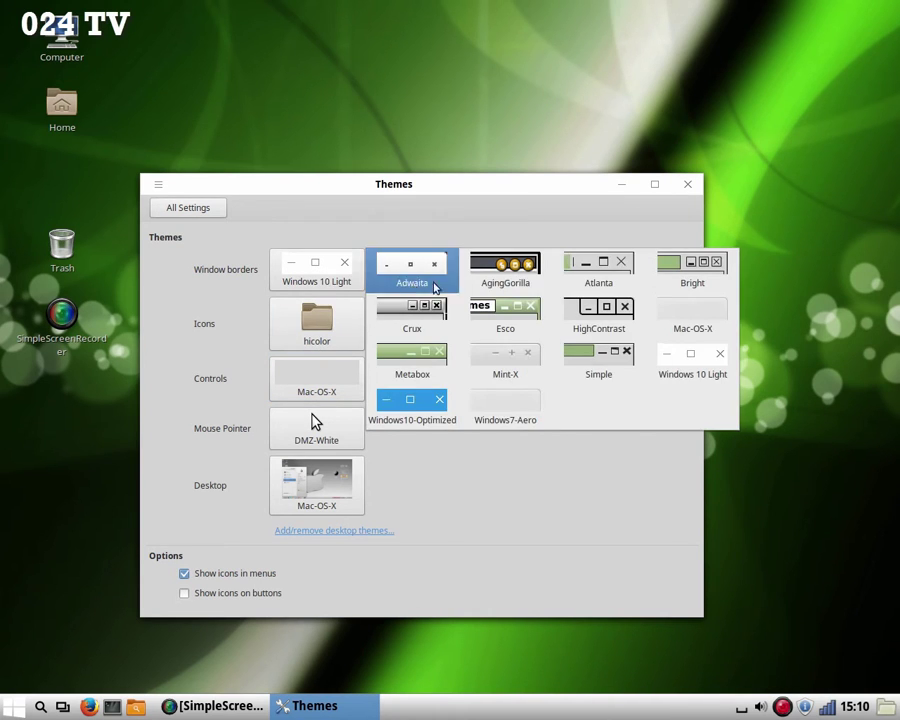
left_click(716, 334)
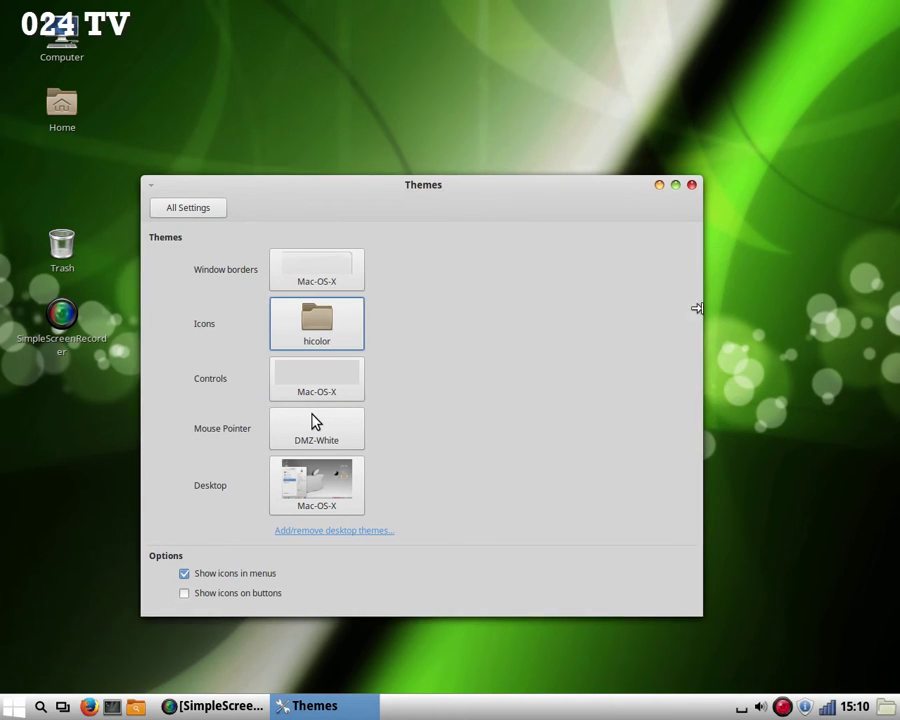
Maximize and minimize the Themes window to check the Mac-OS-X borders, and browse the Preferences entries in the application menu
left_click(677, 186)
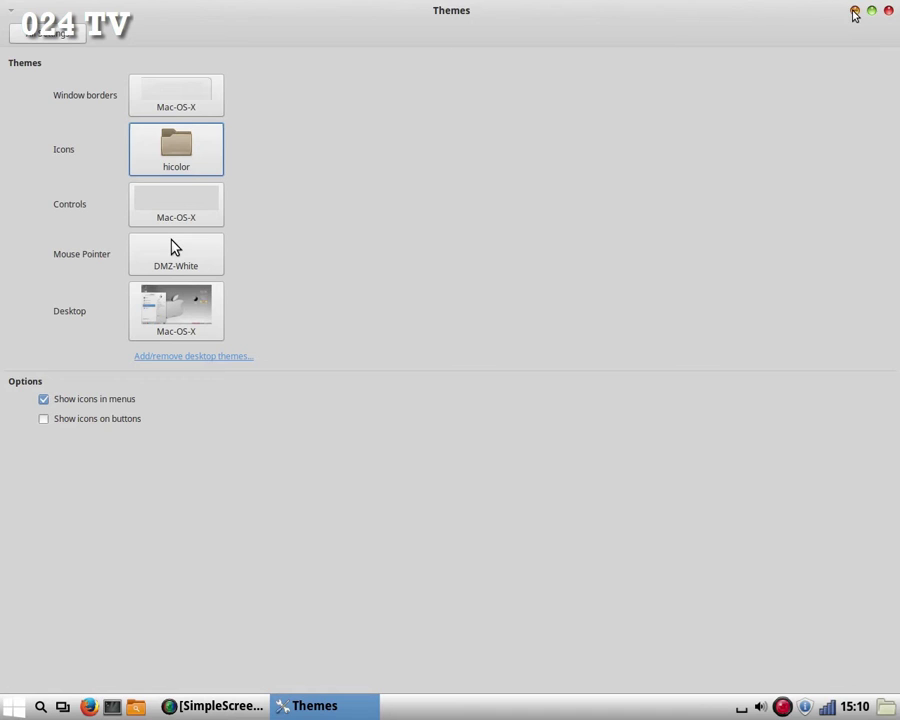
left_click(855, 11)
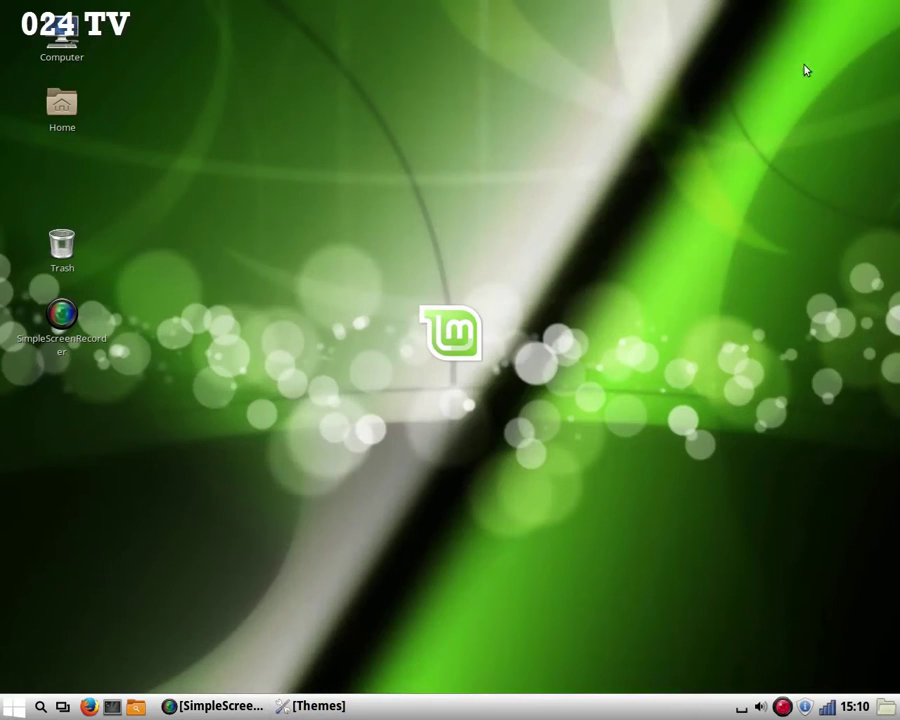
left_click(9, 708)
mouse_move(136, 540)
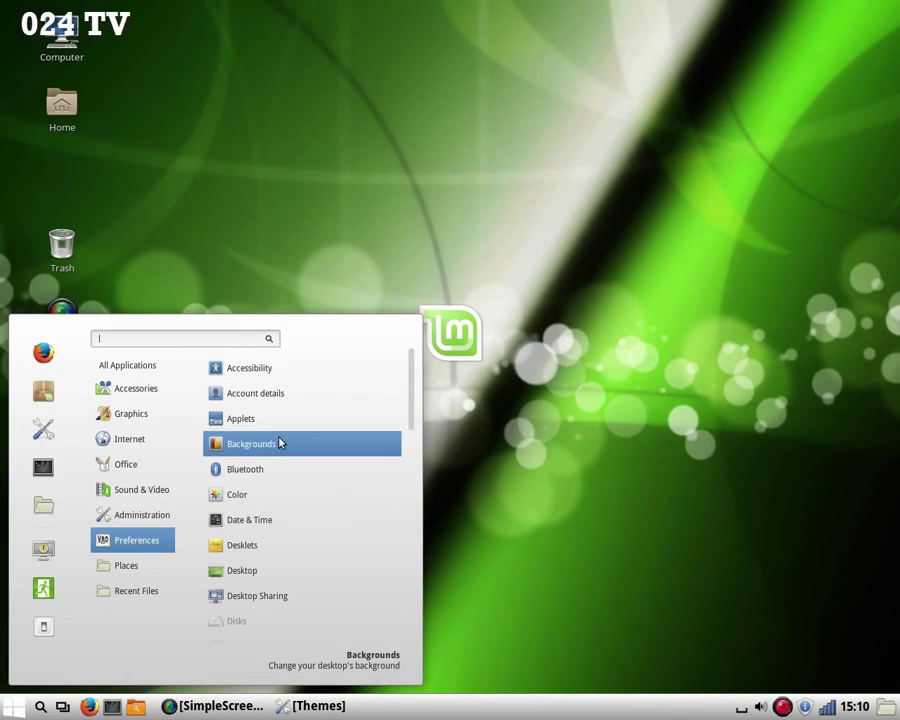
scroll(320, 415, "down", 5)
scroll(287, 510, "up", 5)
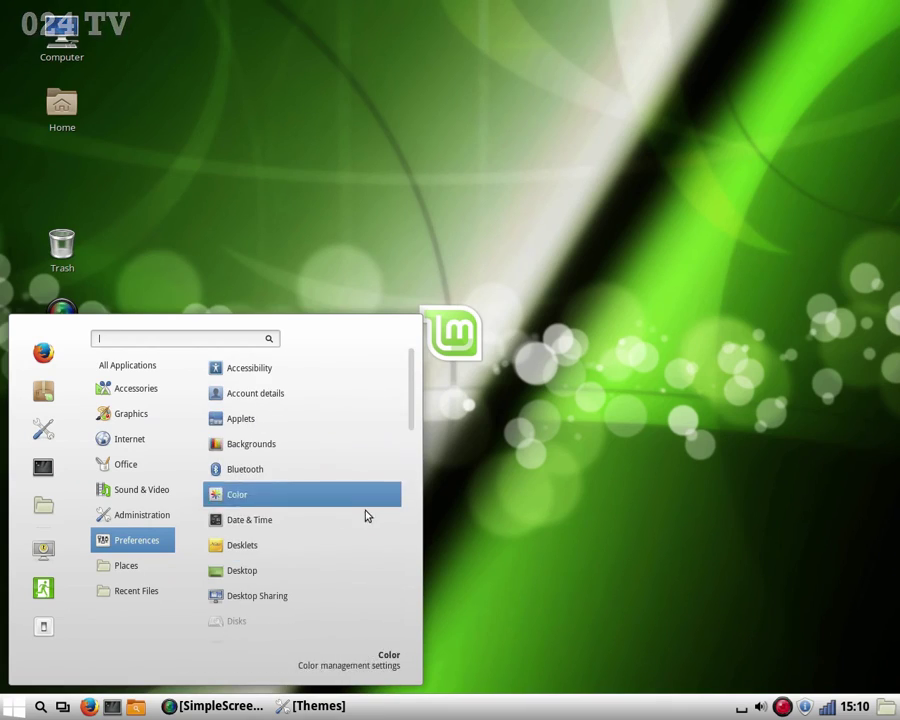